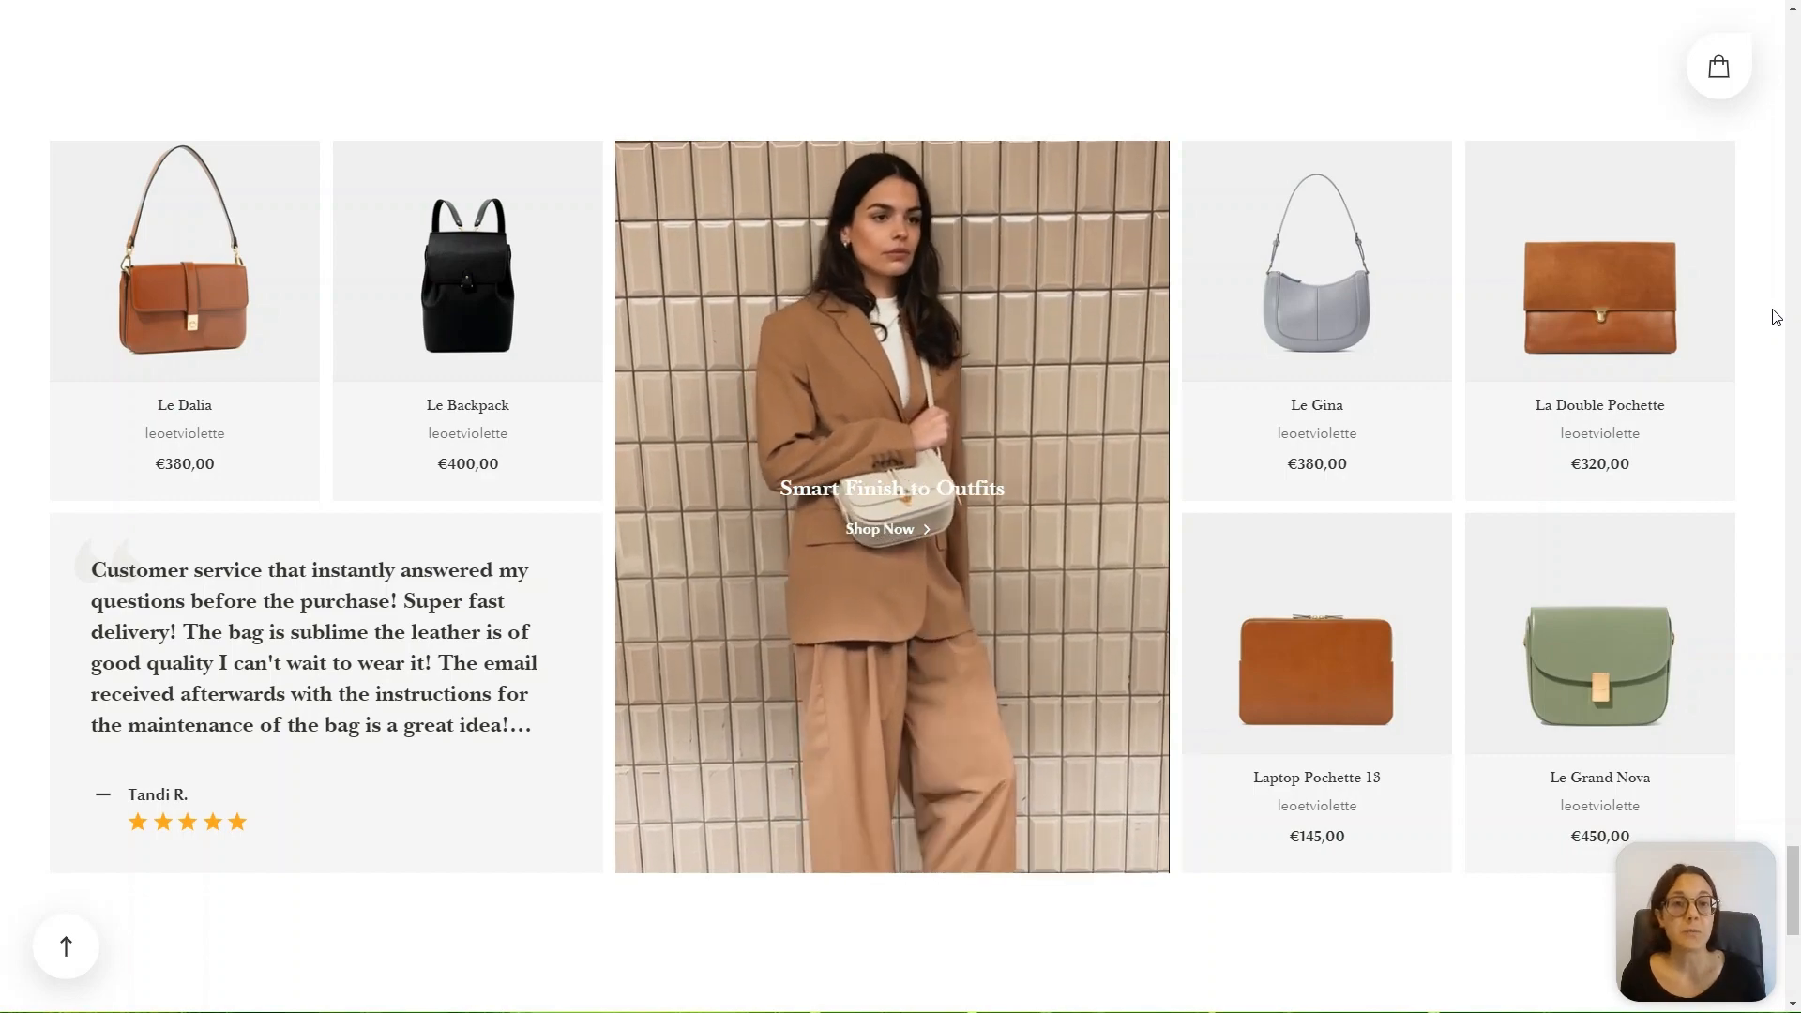
pyautogui.moveTo(1535, 395)
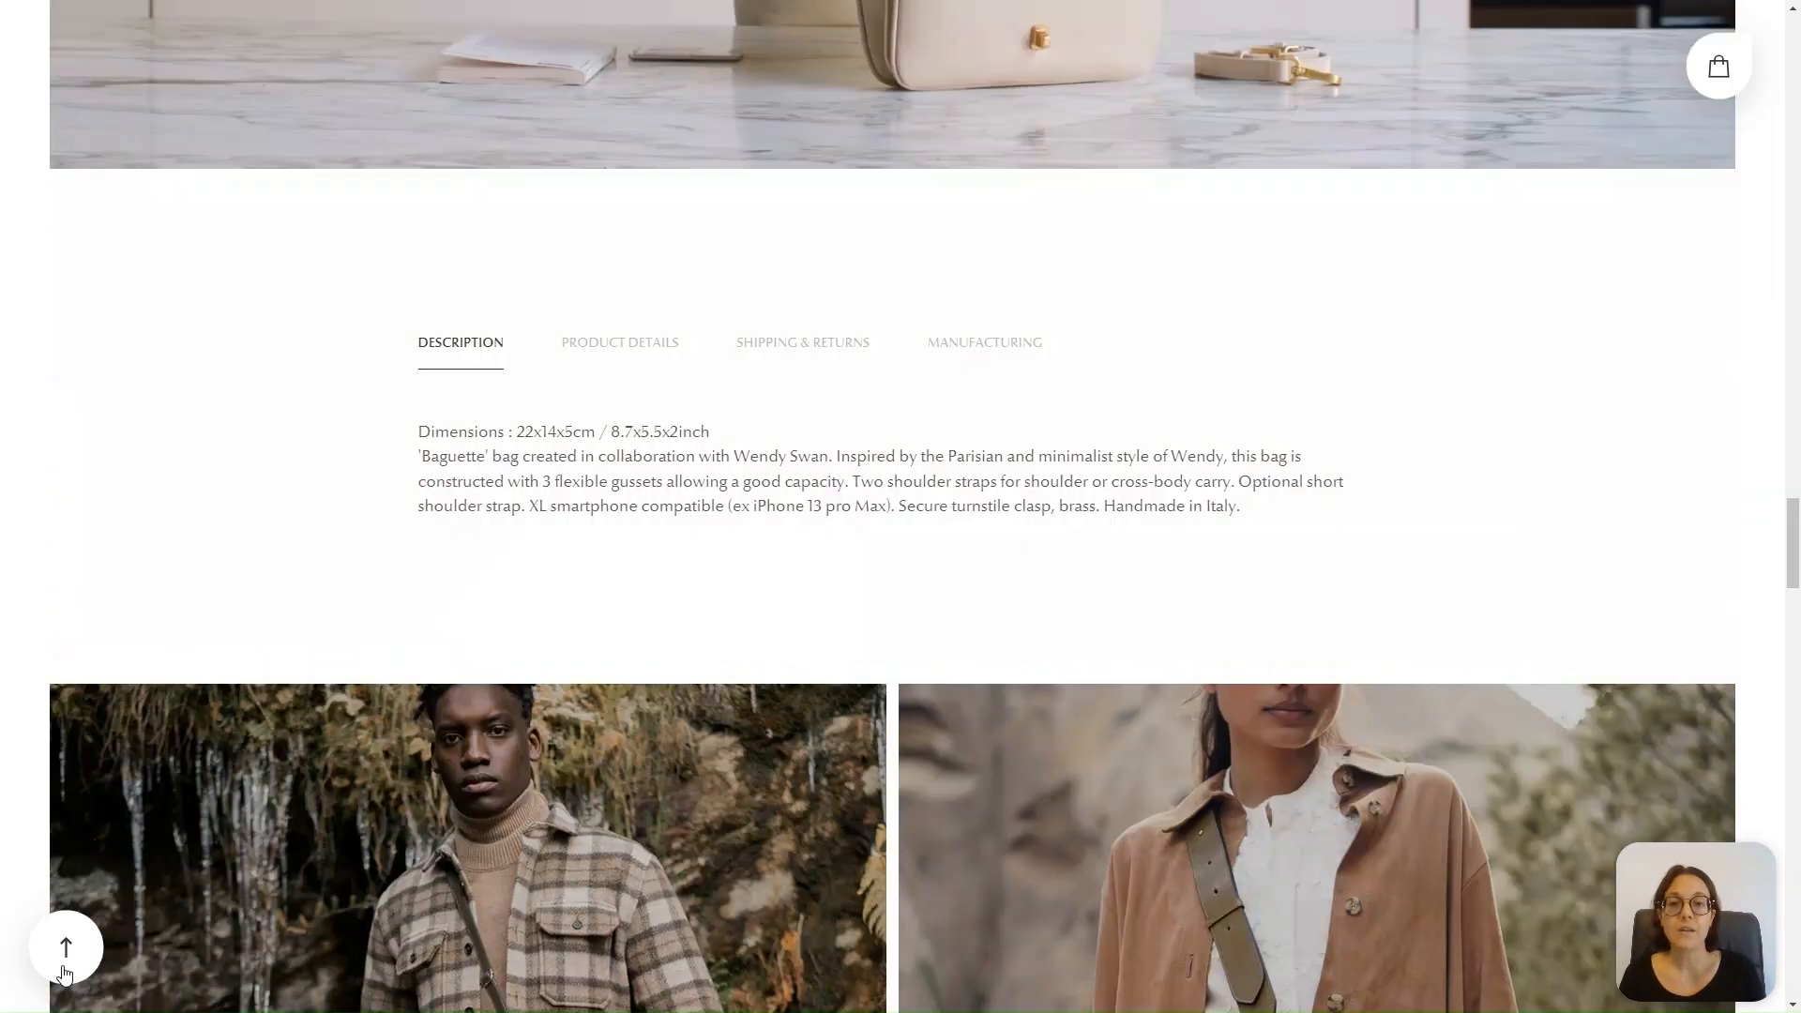
pyautogui.click(63, 975)
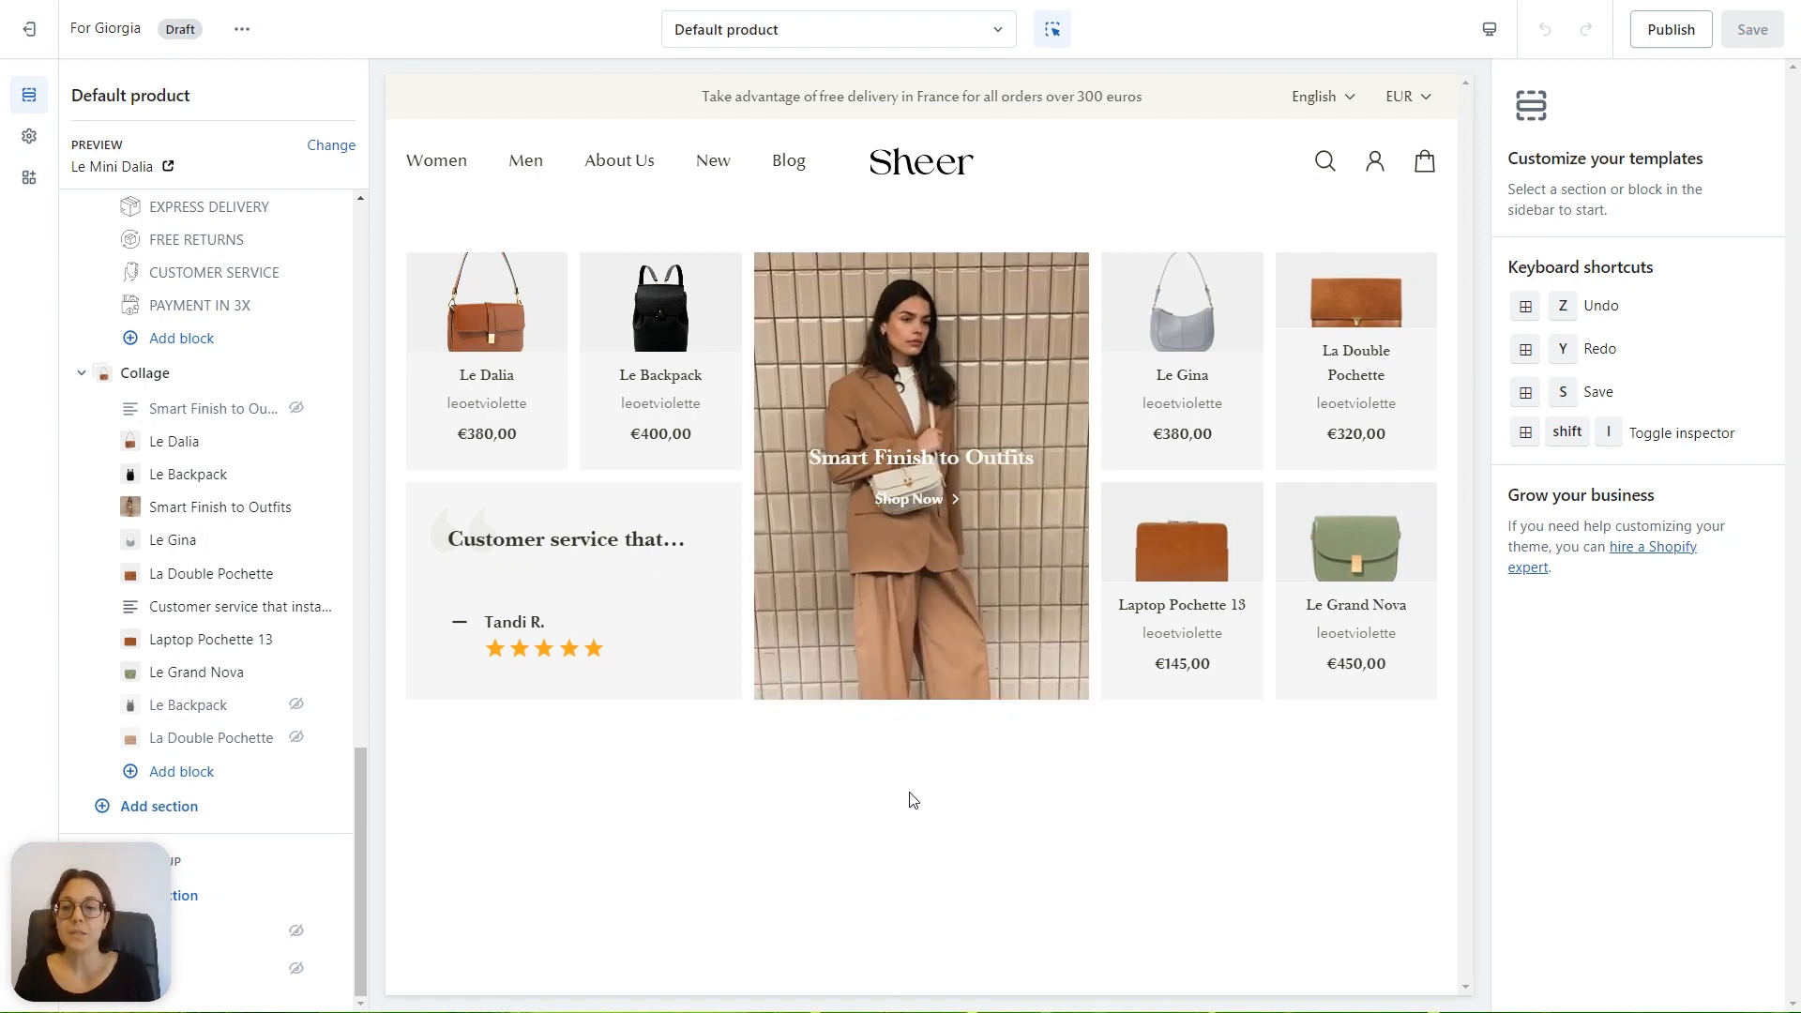
# Add a second Collage section below the existing collage in the Default product template.
pyautogui.click(215, 807)
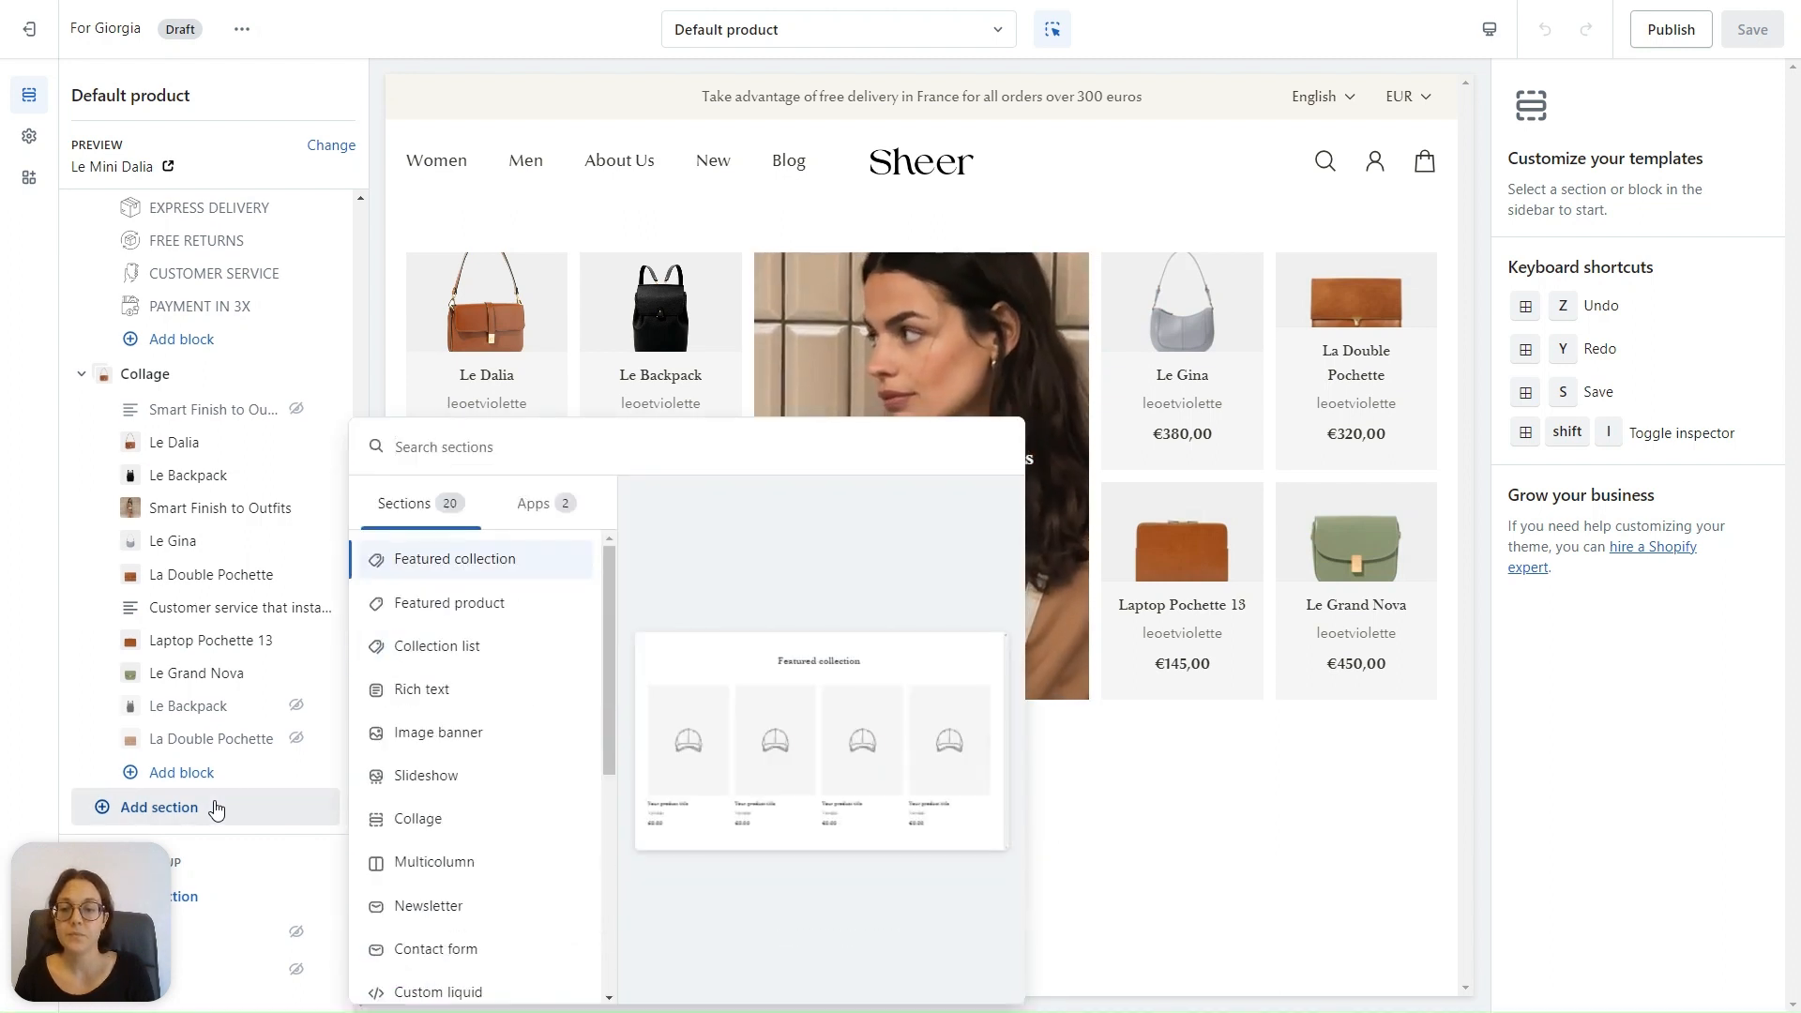
pyautogui.click(454, 828)
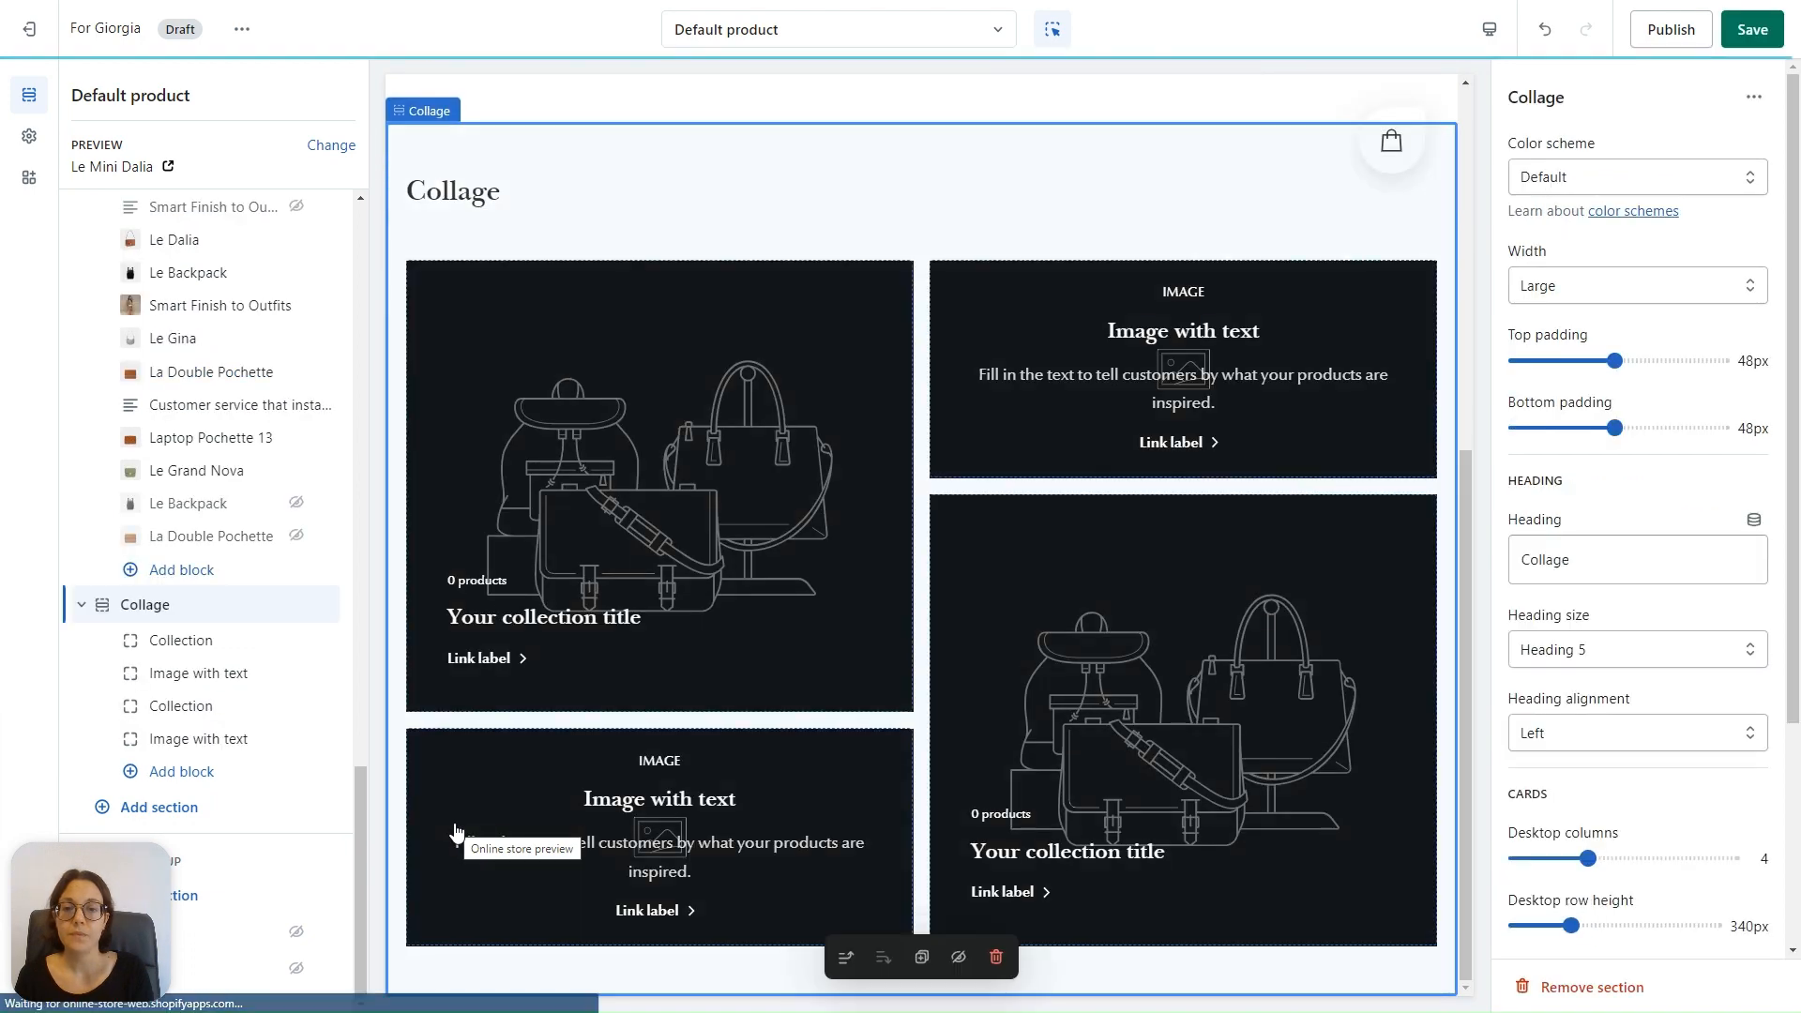
pyautogui.scroll(6, 846, 477)
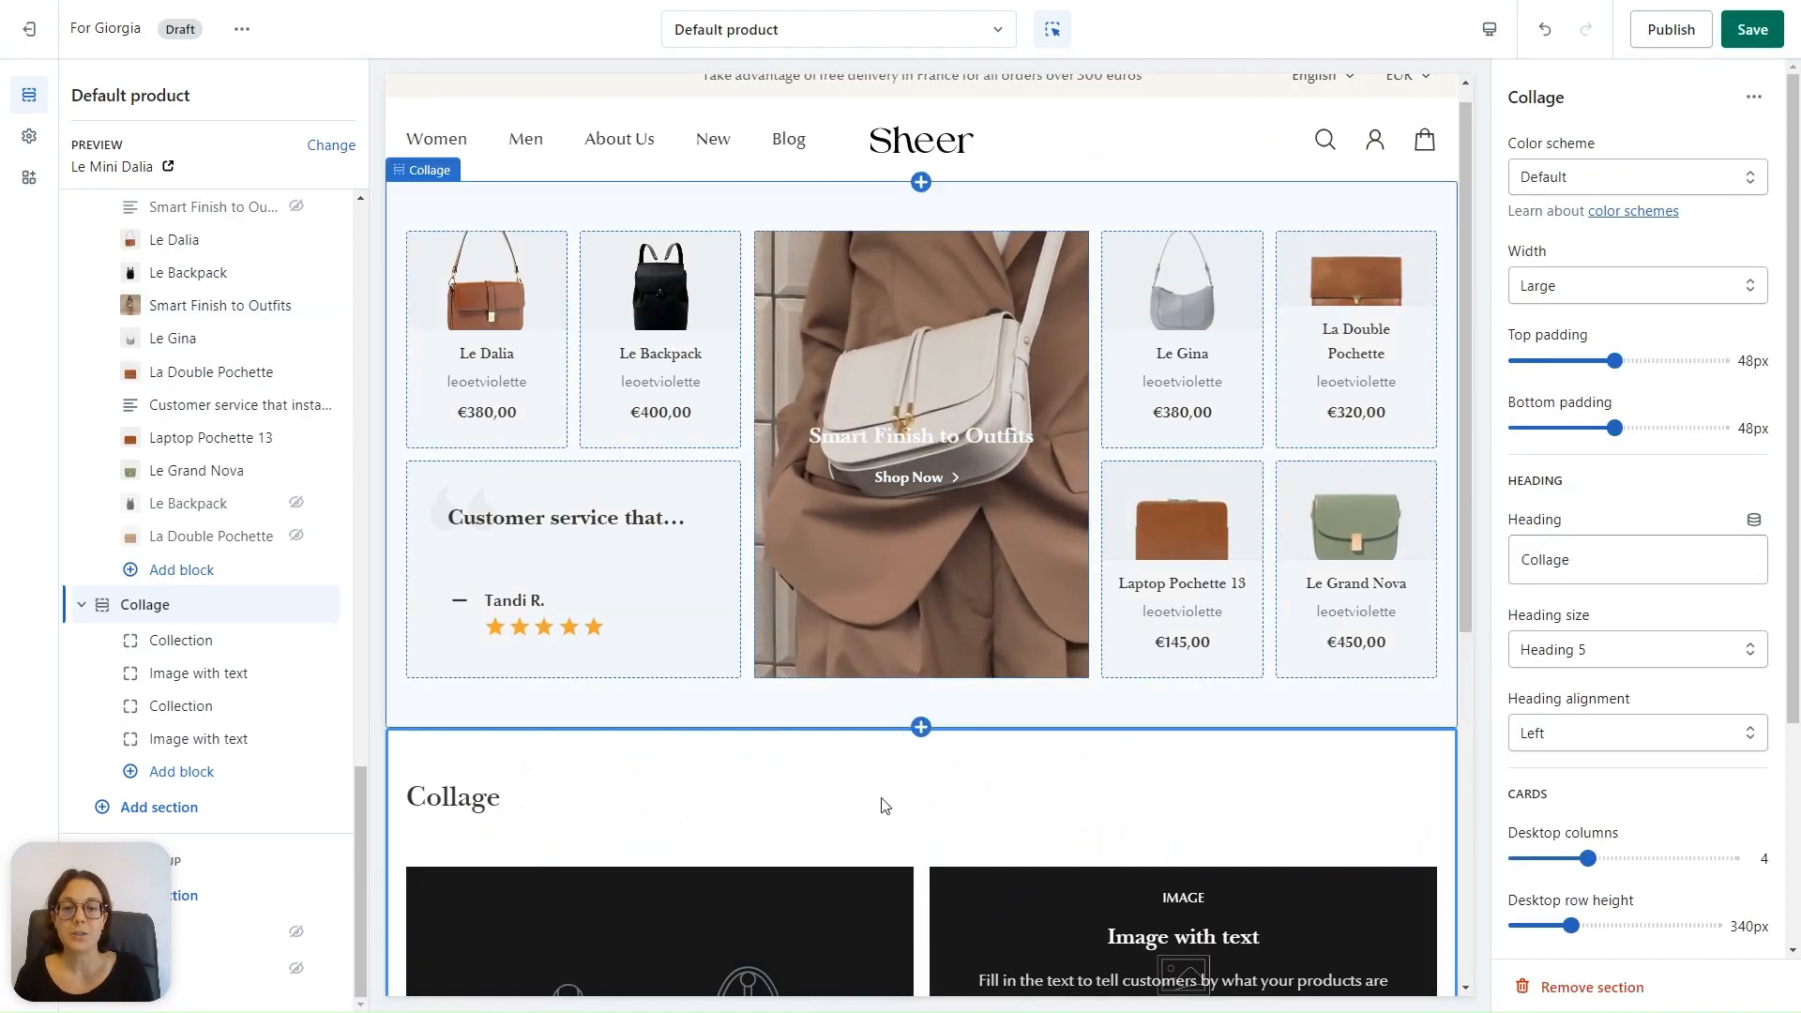
pyautogui.scroll(-6, 881, 809)
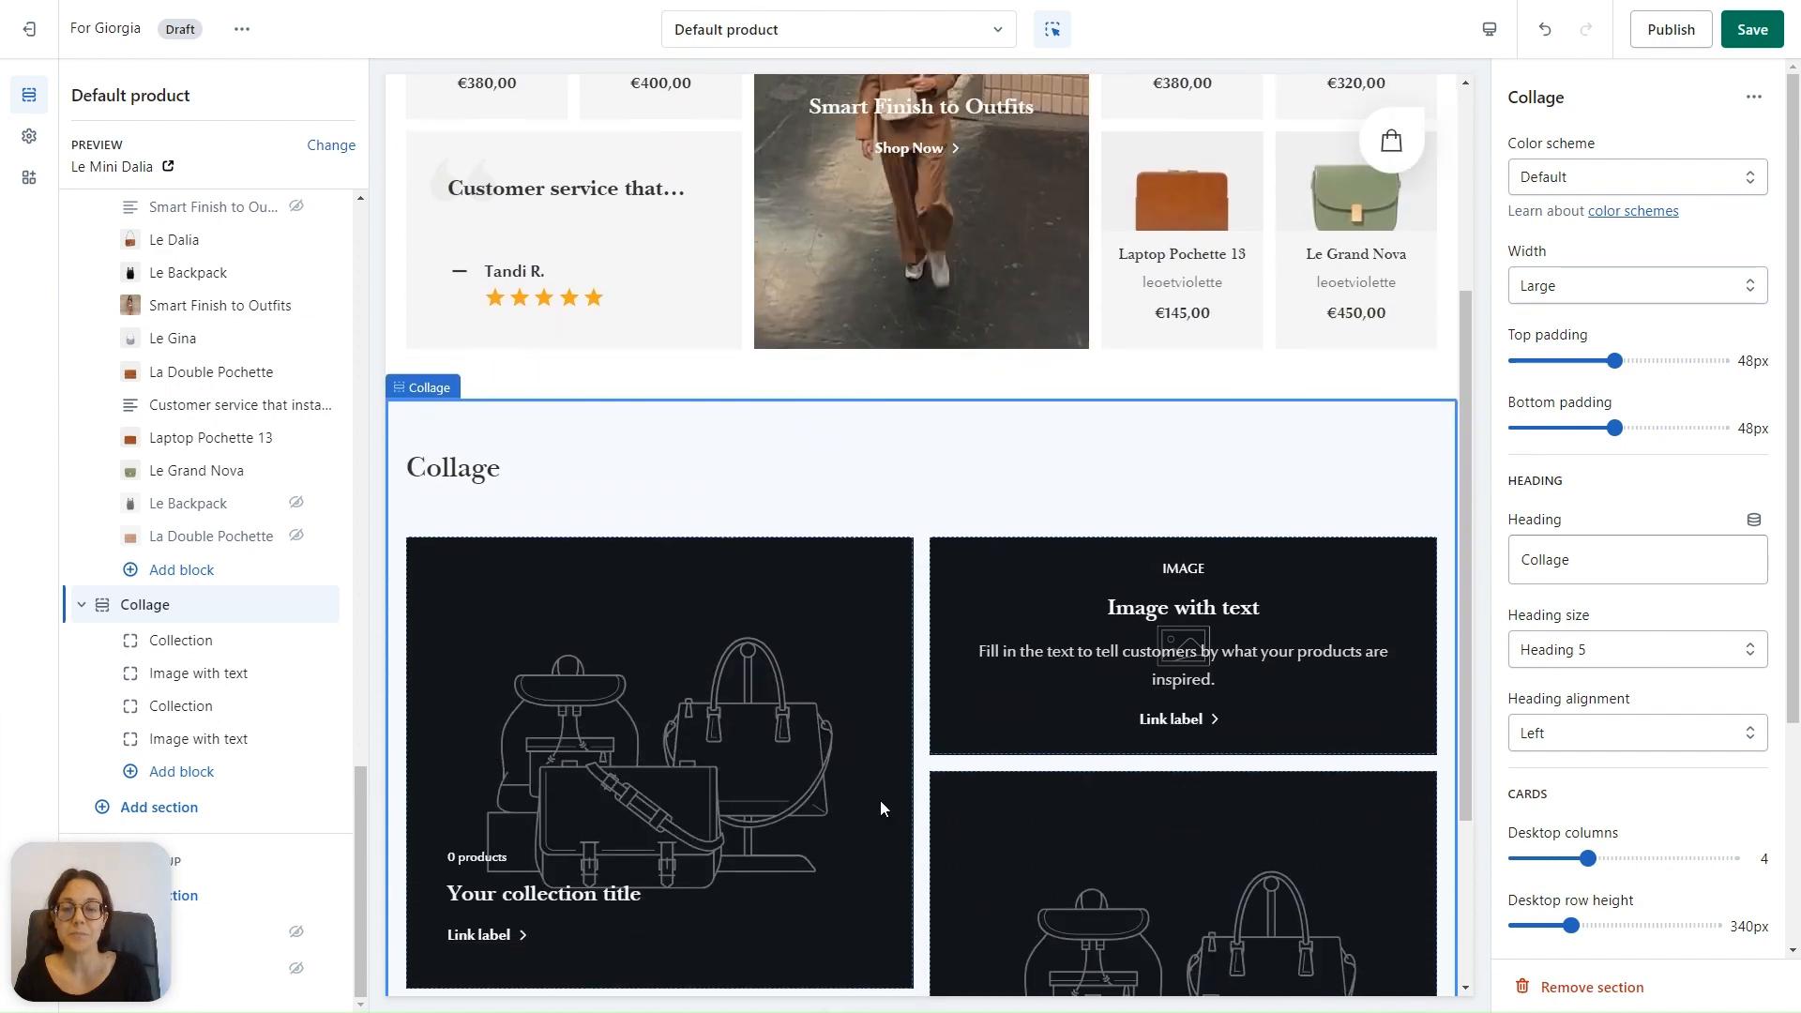
pyautogui.scroll(-1, 880, 808)
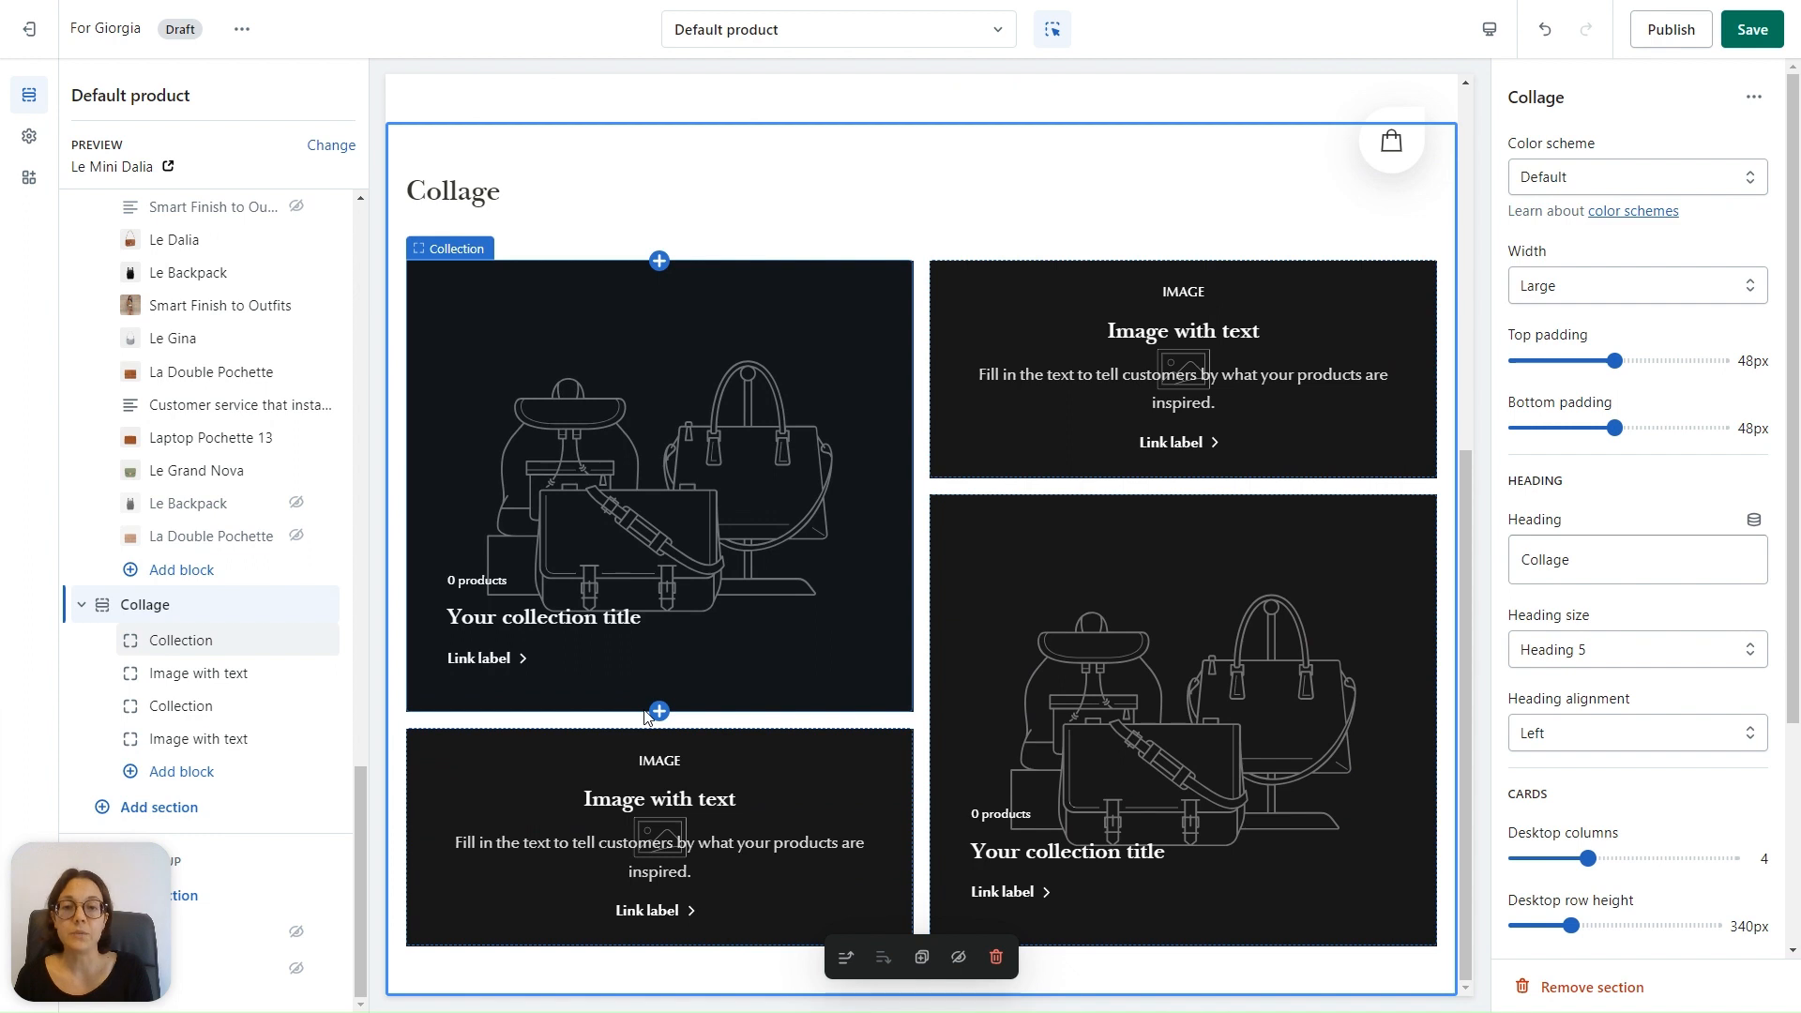
# Remove both Collection blocks and one Image with text block from the new Collage section, leaving a single image block.
pyautogui.click(234, 647)
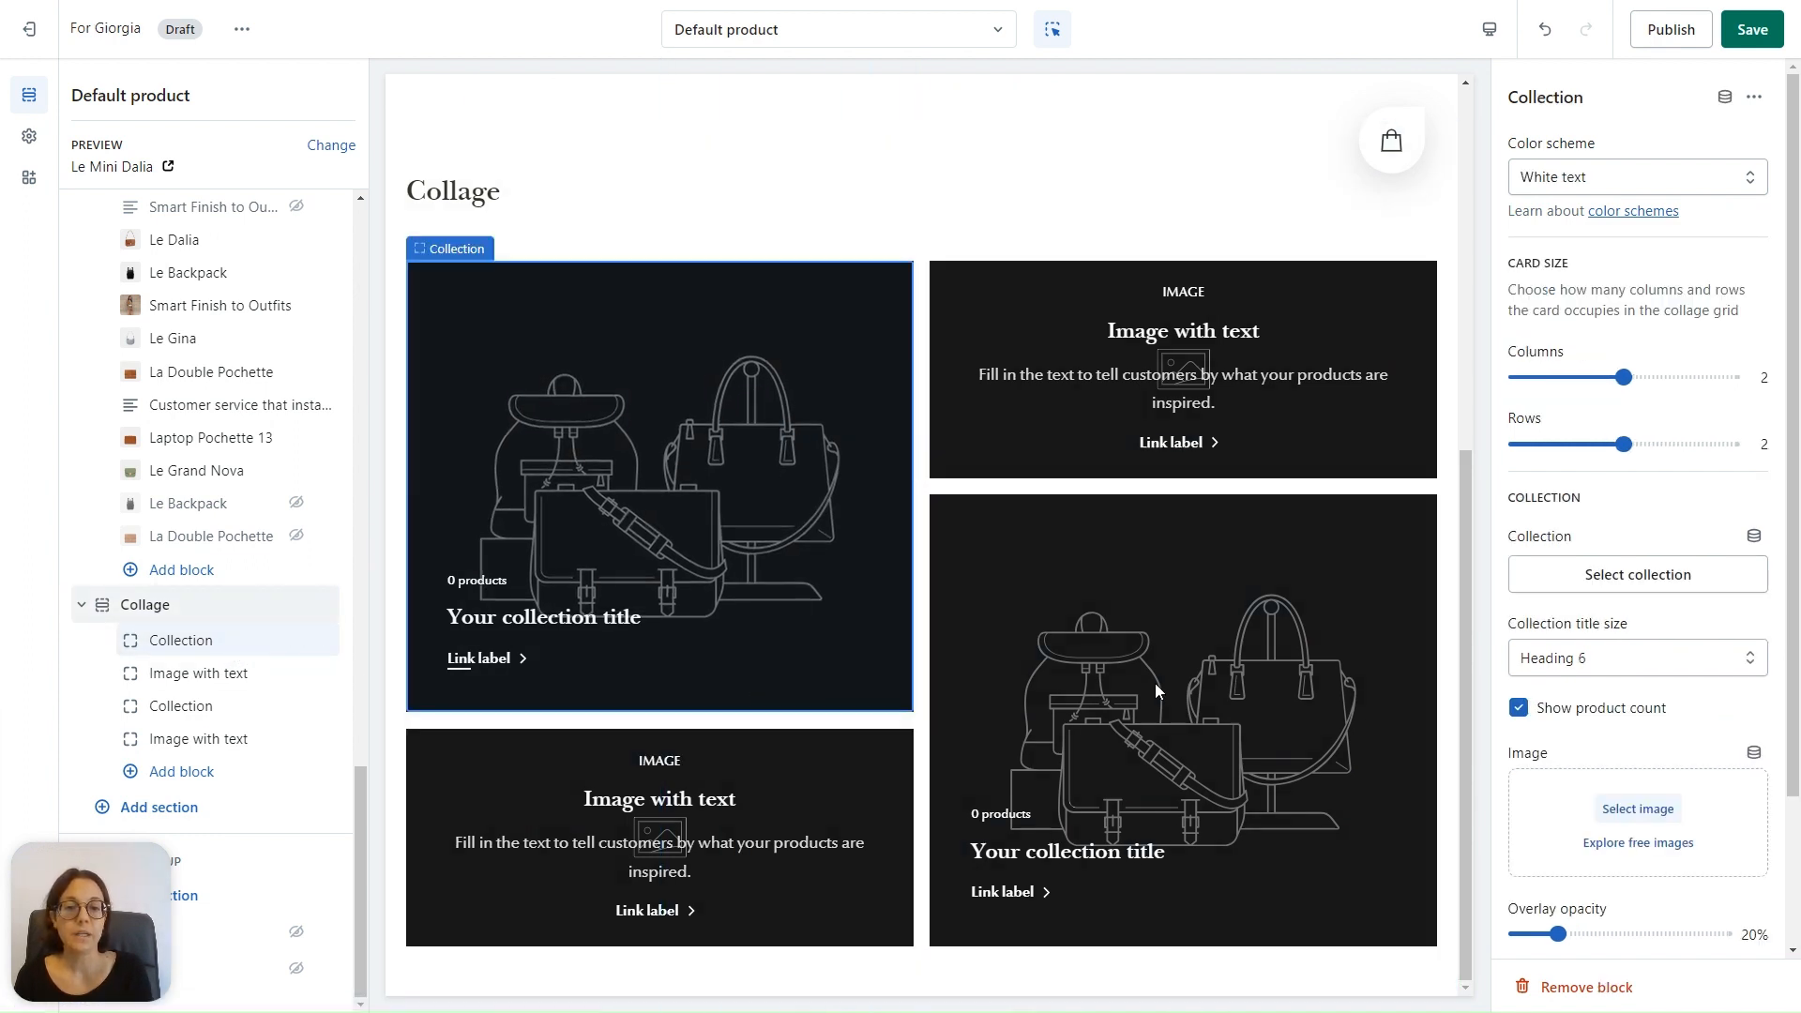
pyautogui.click(1585, 987)
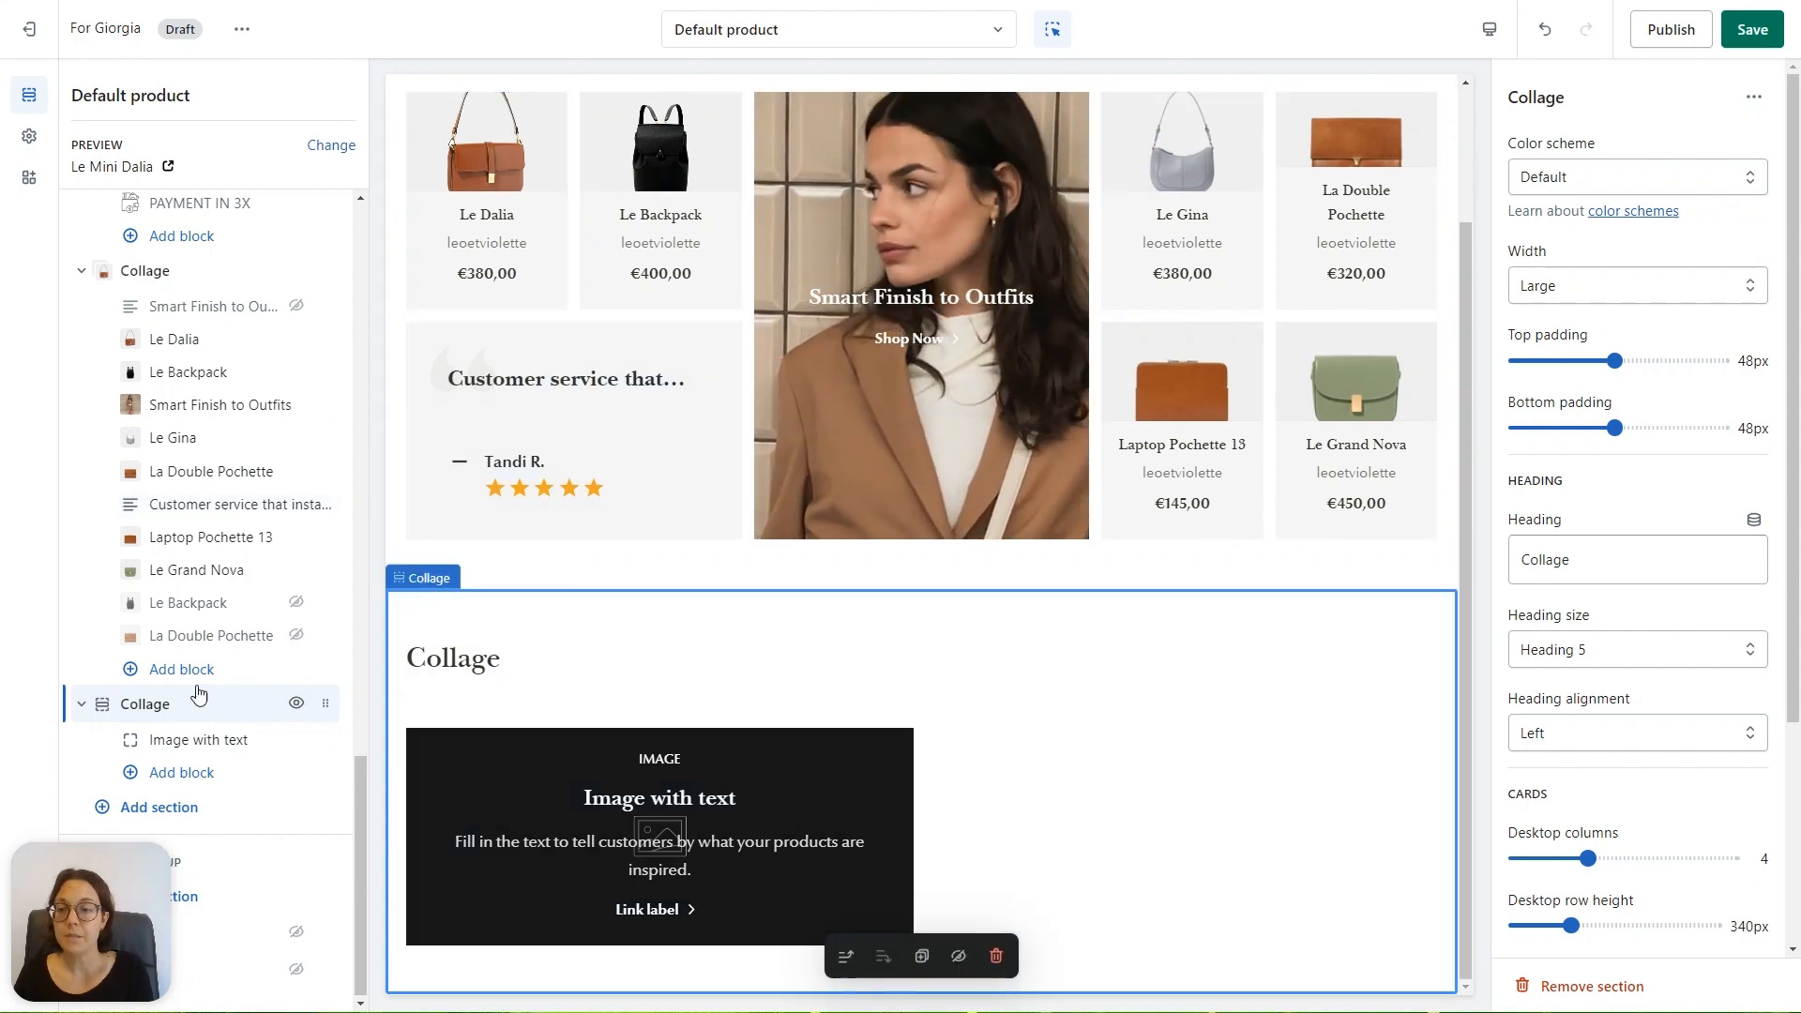
# Add six Product blocks and a Testimonial block to the new collage, placing the image block third and the testimonial sixth.
pyautogui.click(182, 774)
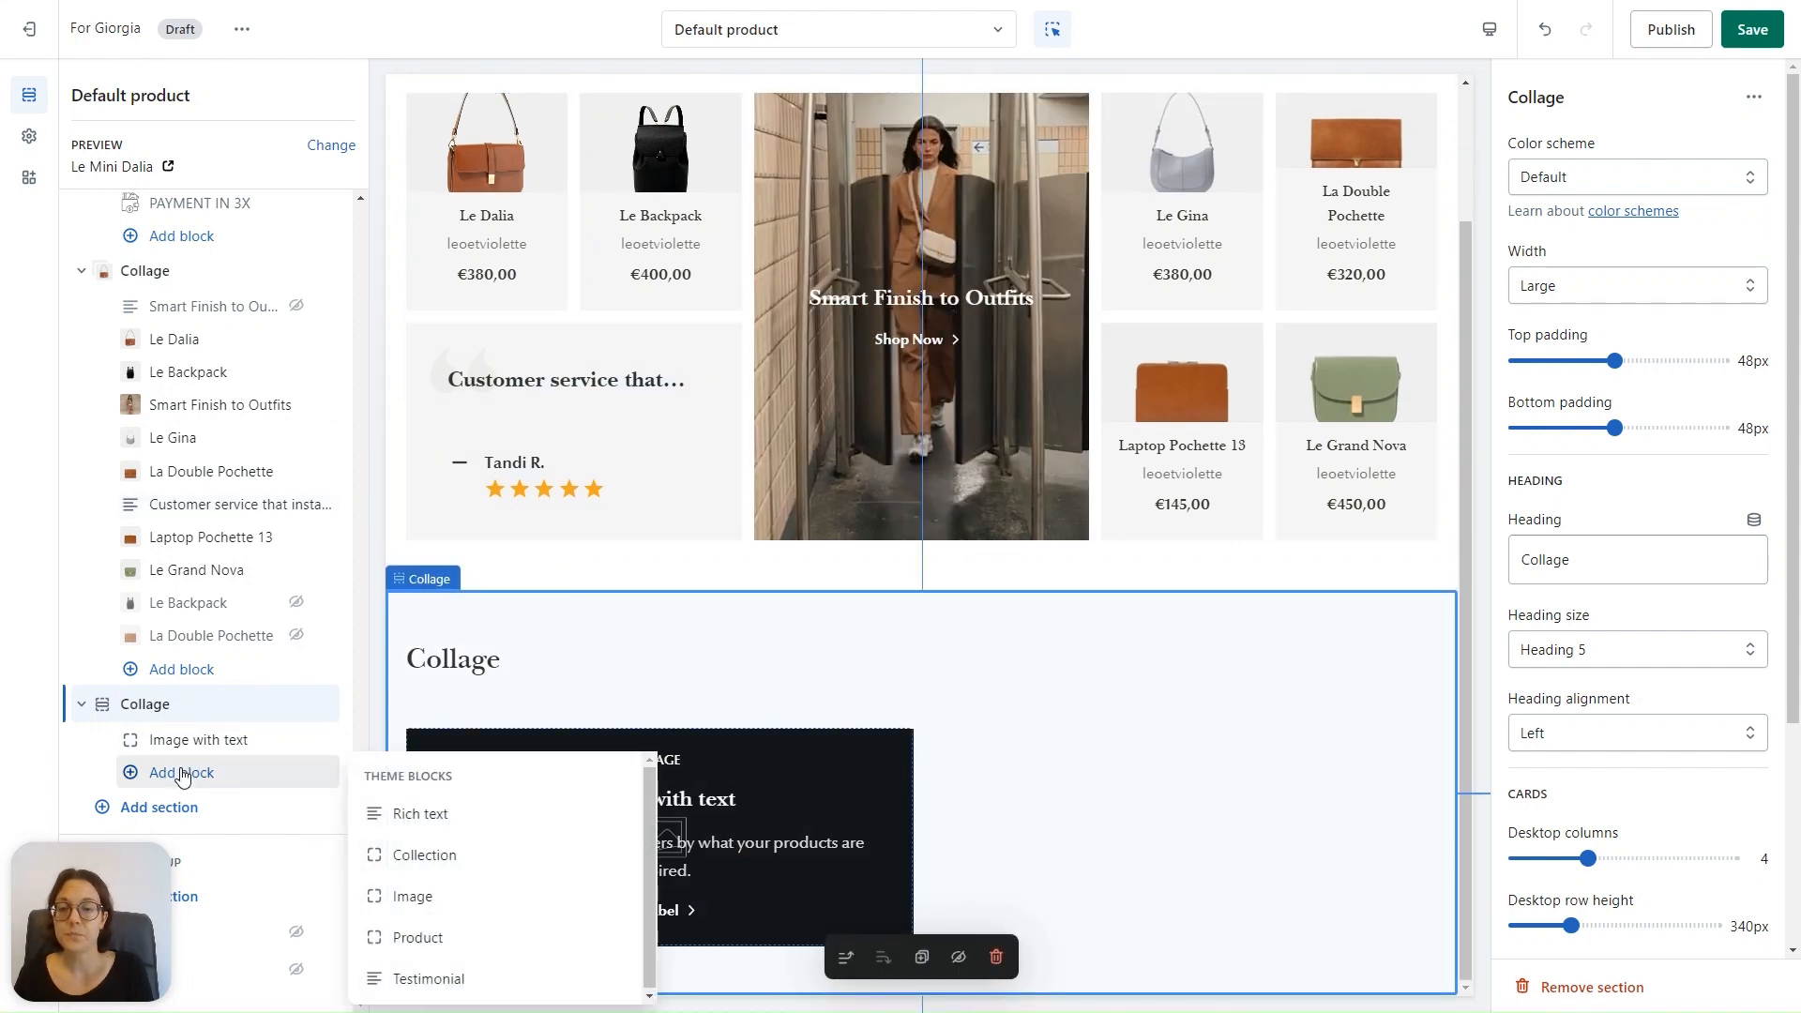
pyautogui.click(431, 935)
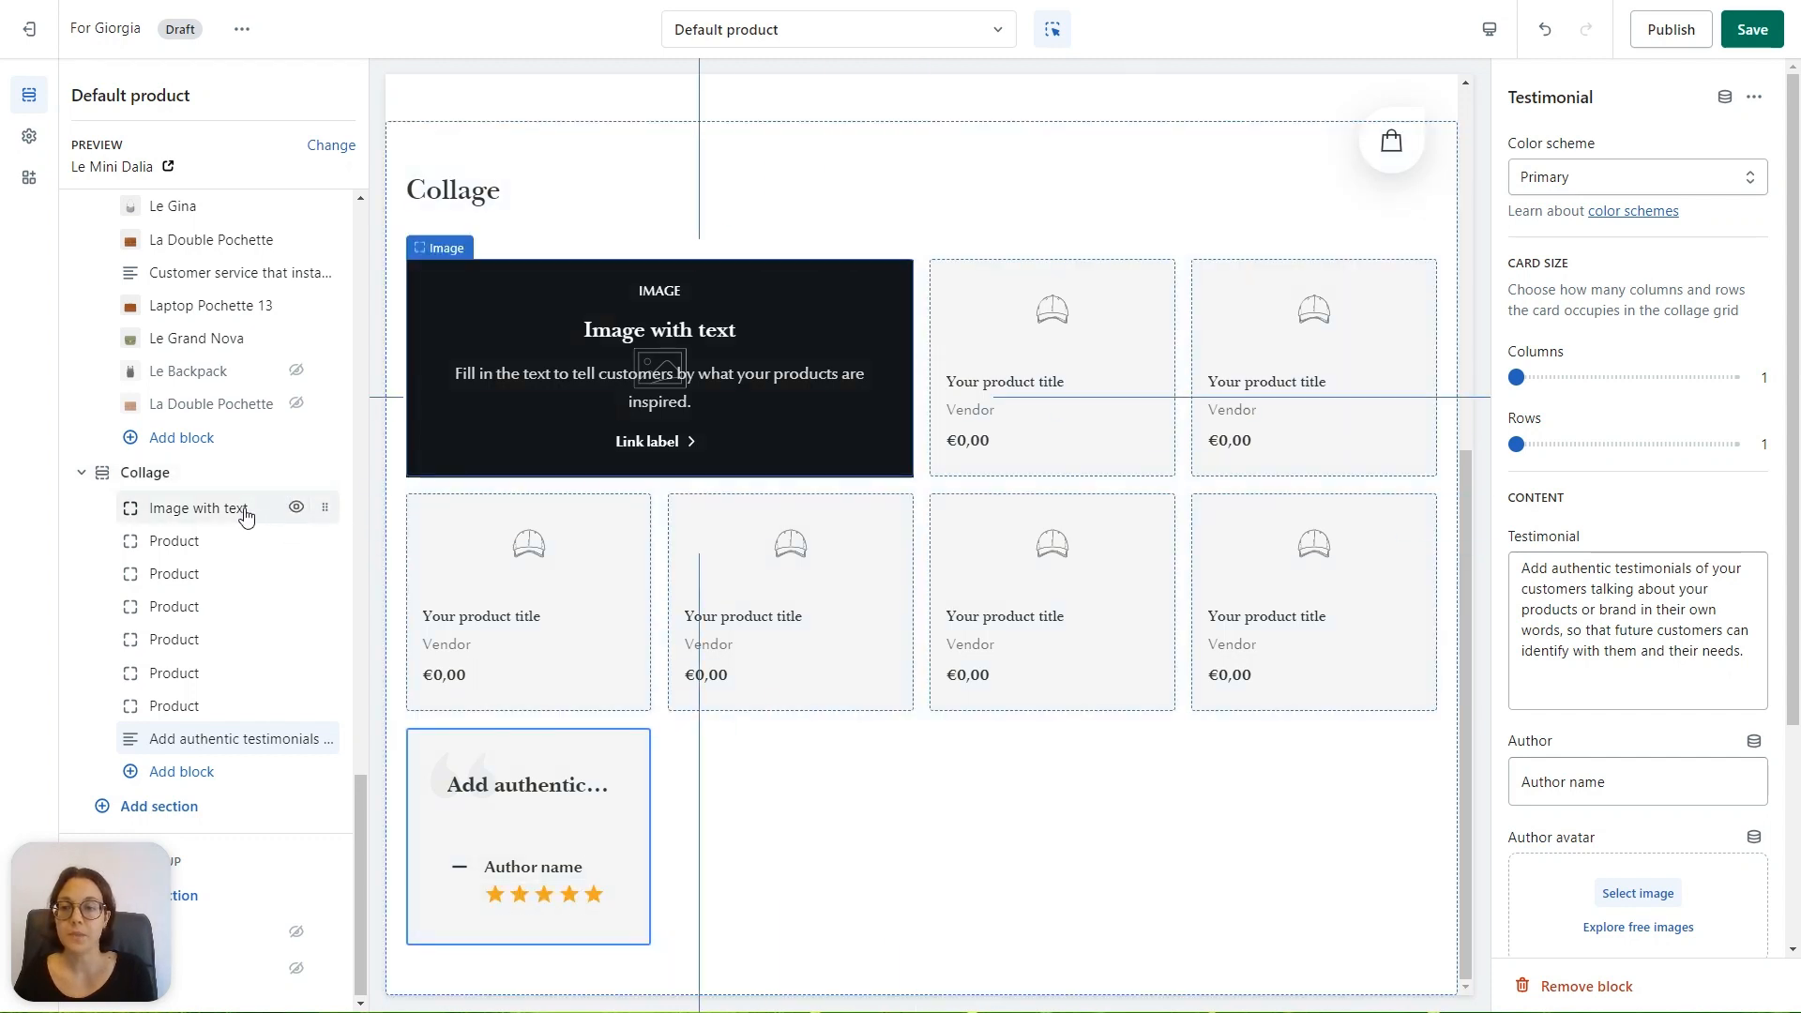
pyautogui.moveTo(327, 507); pyautogui.dragTo(310, 574)
pyautogui.moveTo(324, 741); pyautogui.dragTo(313, 688)
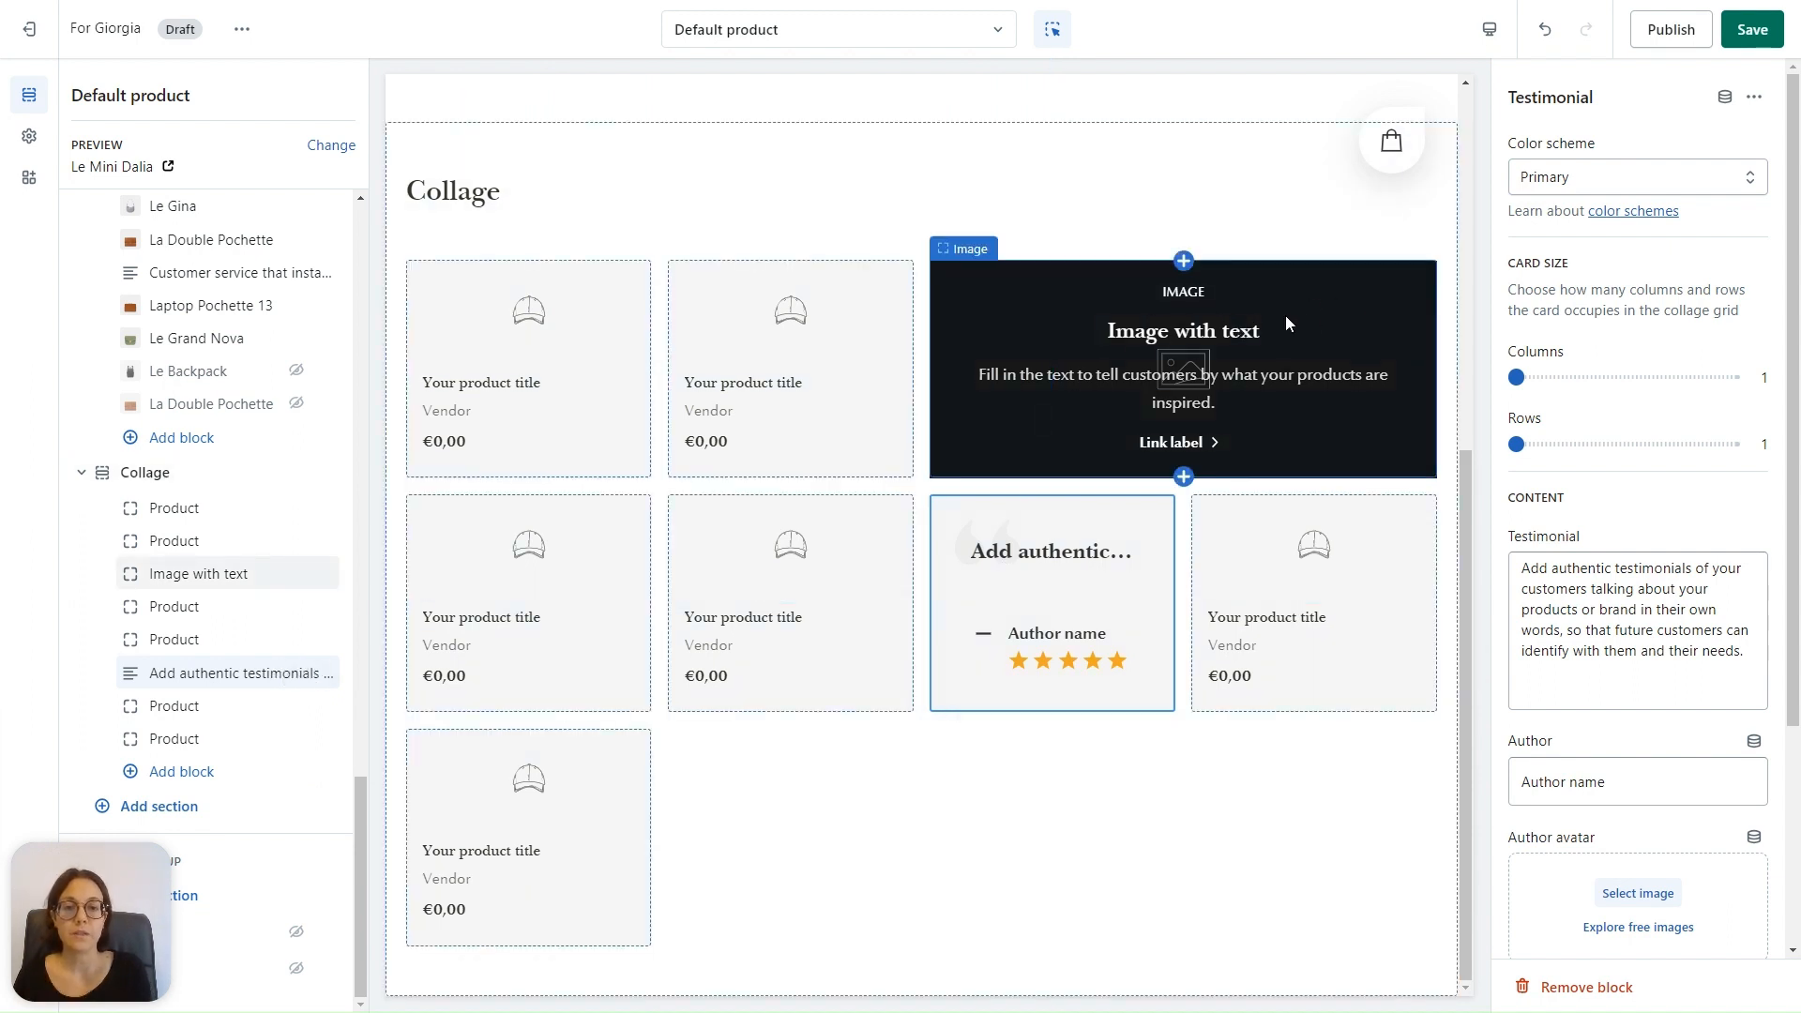
# Set the new Collage section's desktop columns to 6.
pyautogui.click(1207, 207)
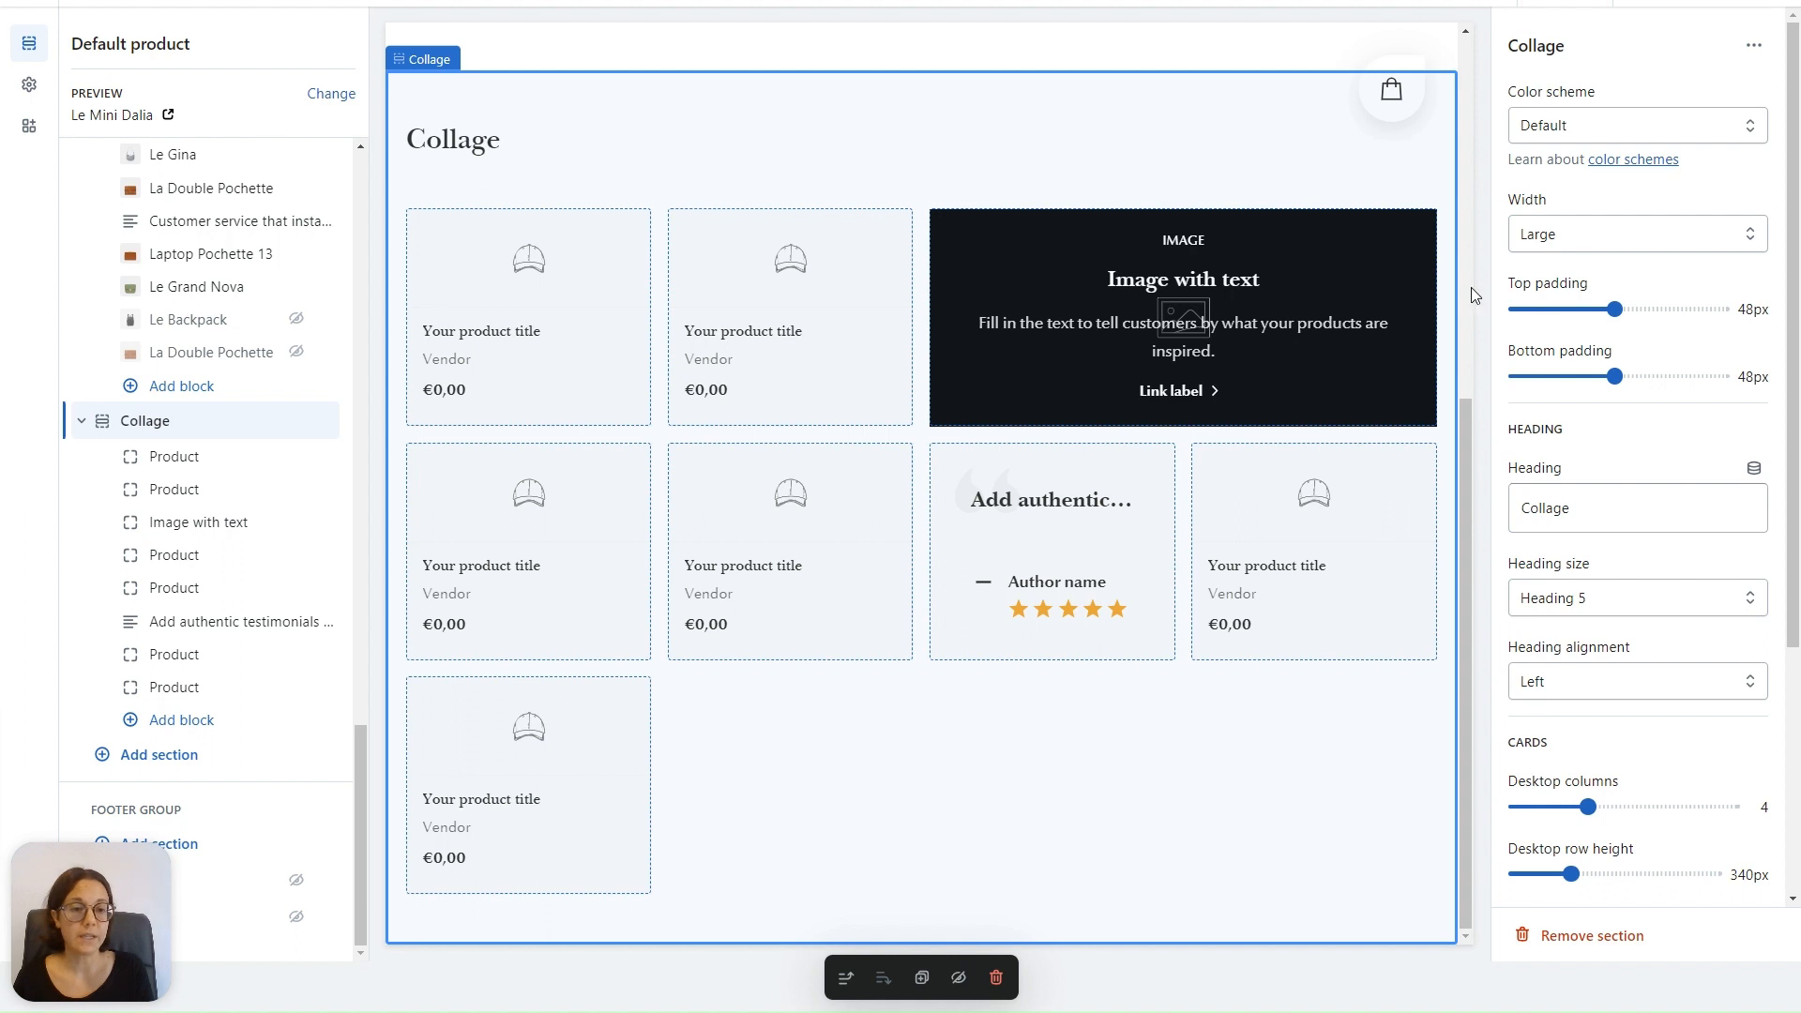
pyautogui.scroll(-4, 1634, 432)
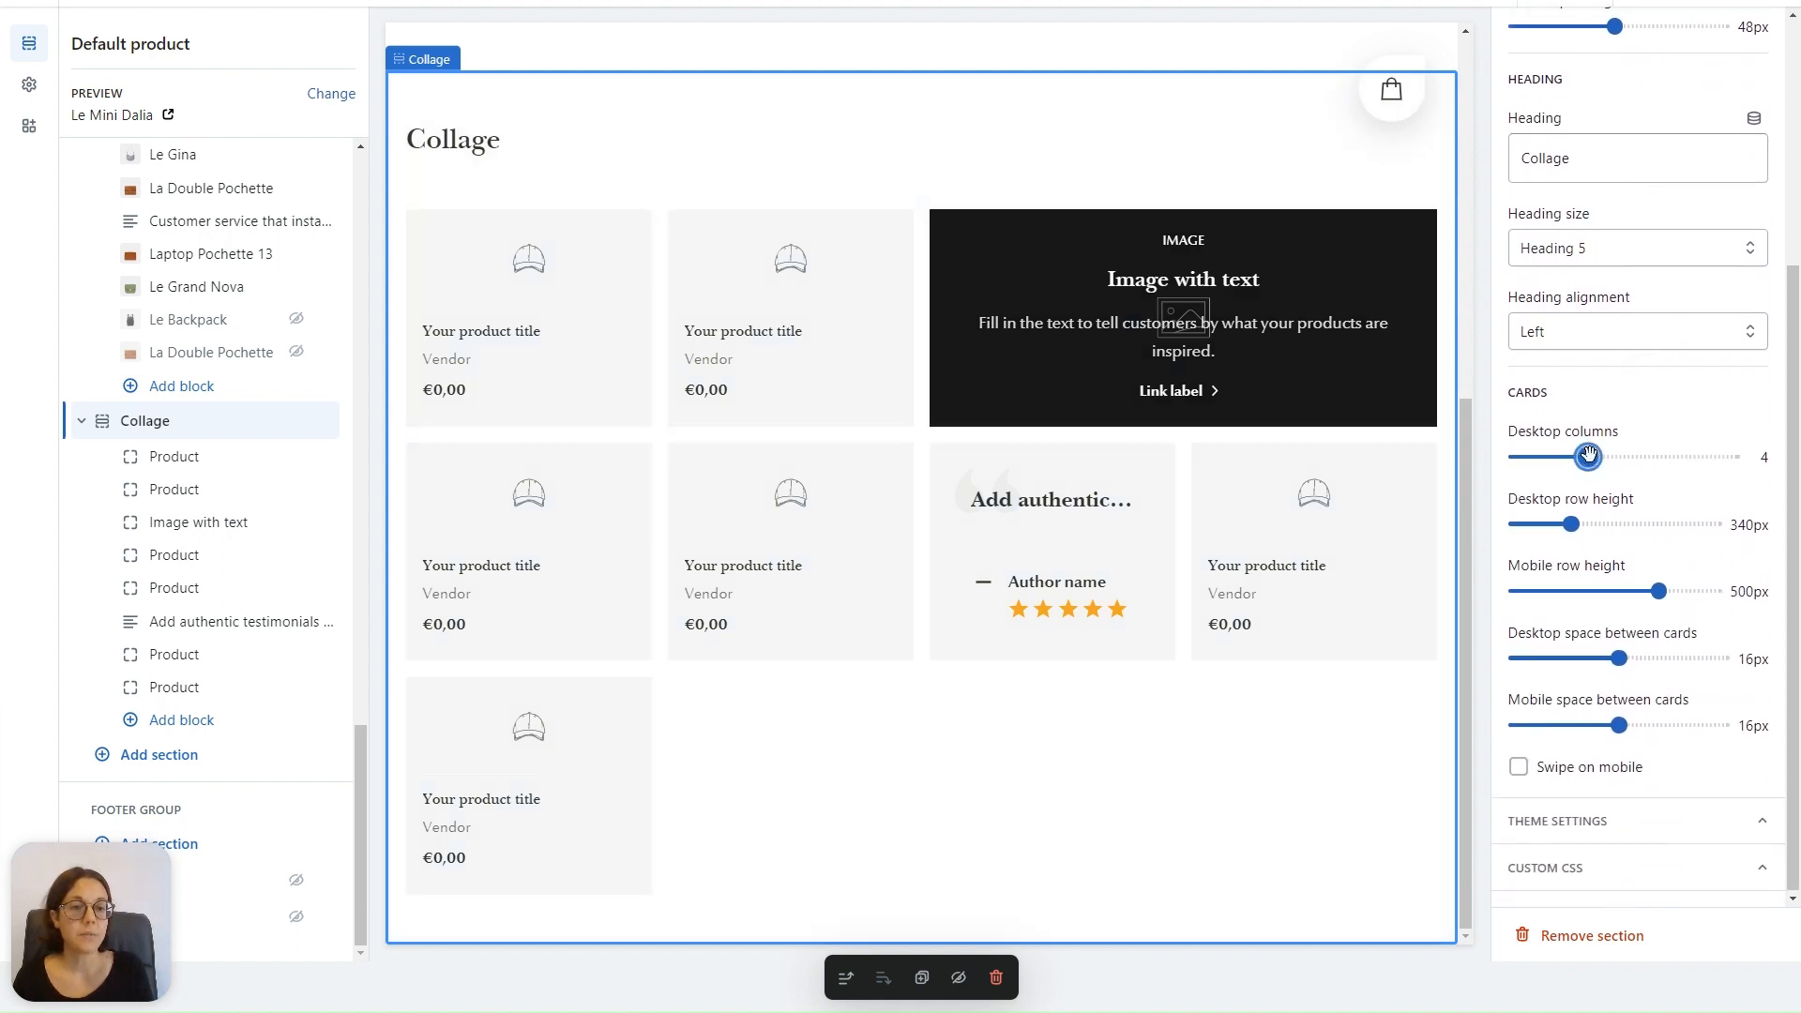
pyautogui.moveTo(1720, 465); pyautogui.dragTo(1722, 462)
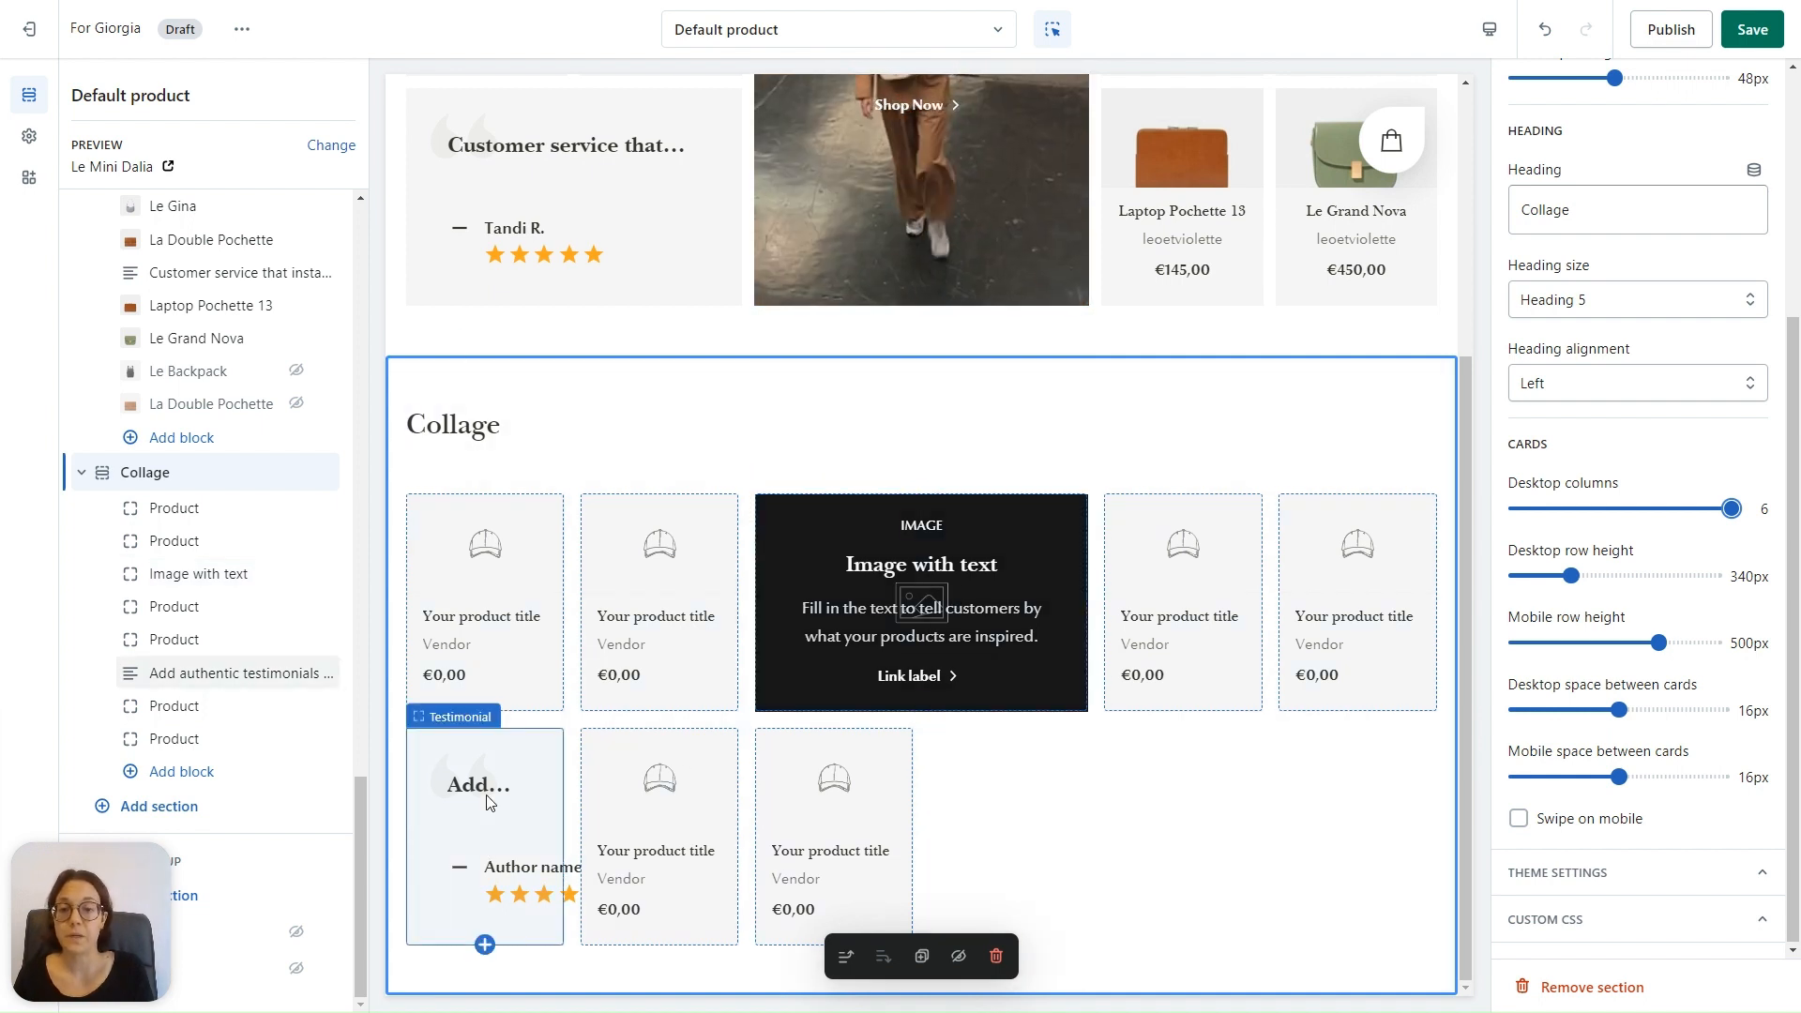
# Set the image block's card size to 2 rows and the testimonial block's card size to 2 columns.
pyautogui.click(1015, 536)
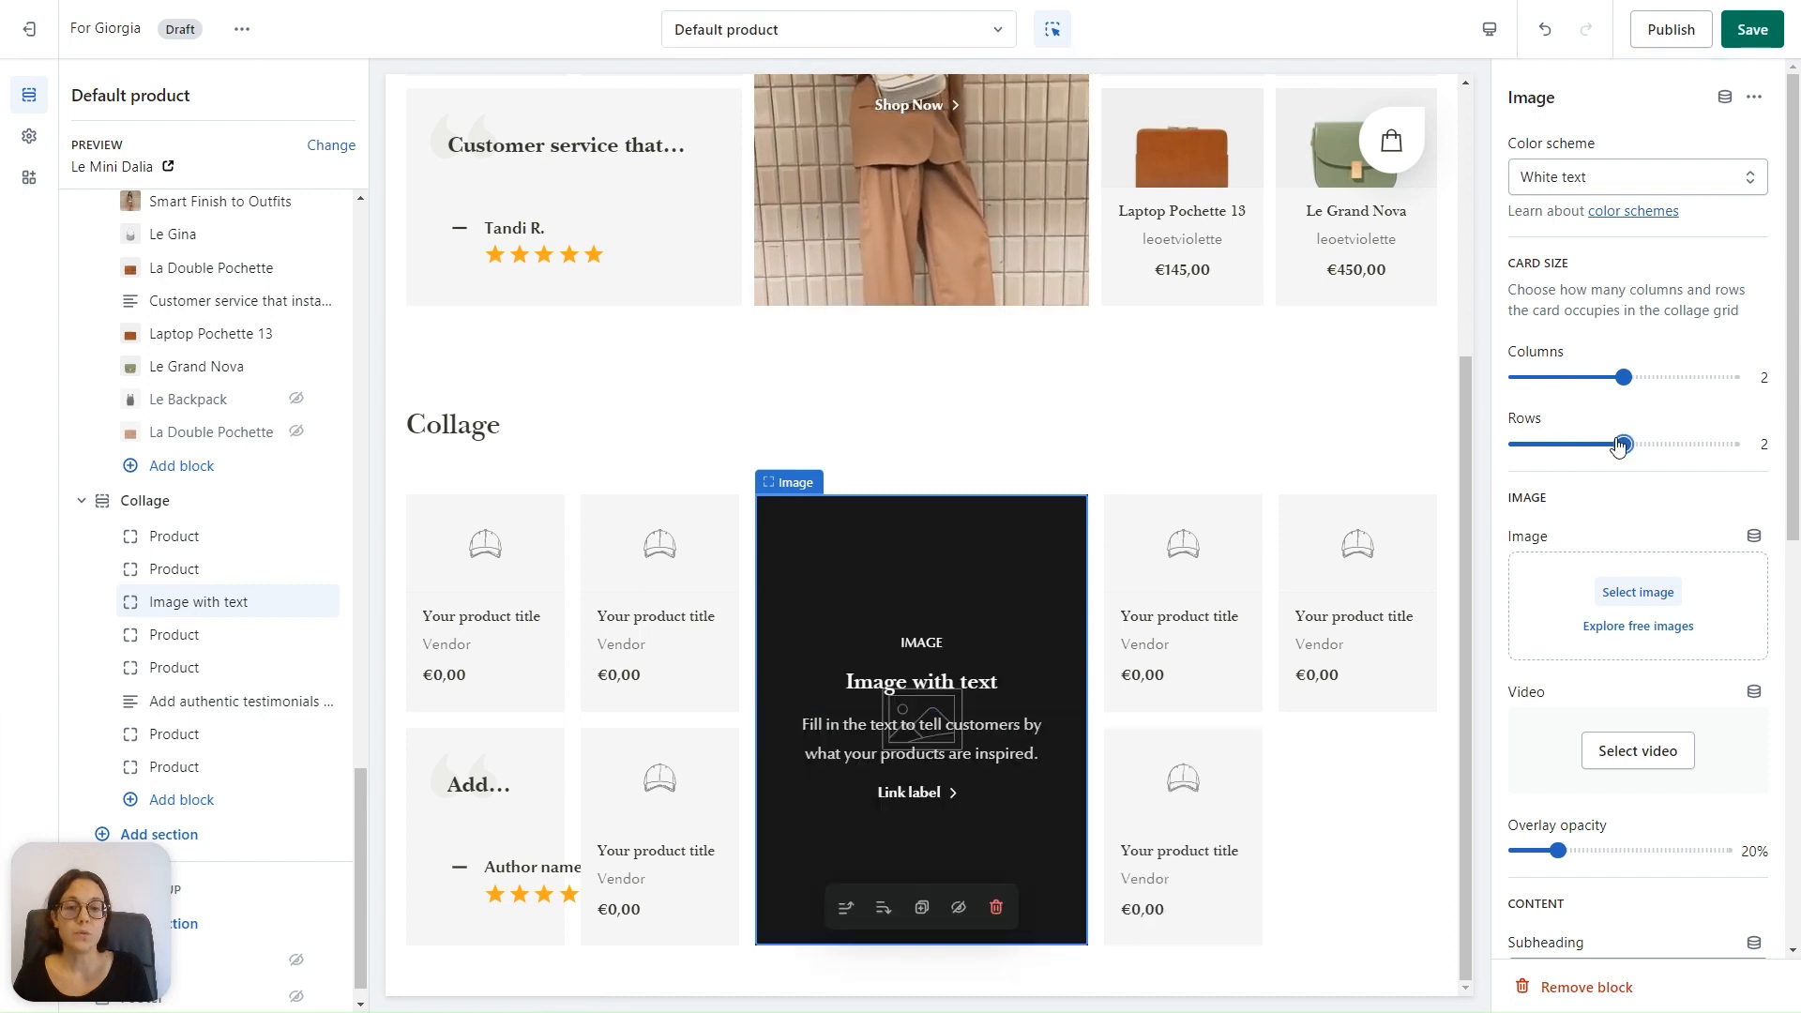
pyautogui.click(507, 809)
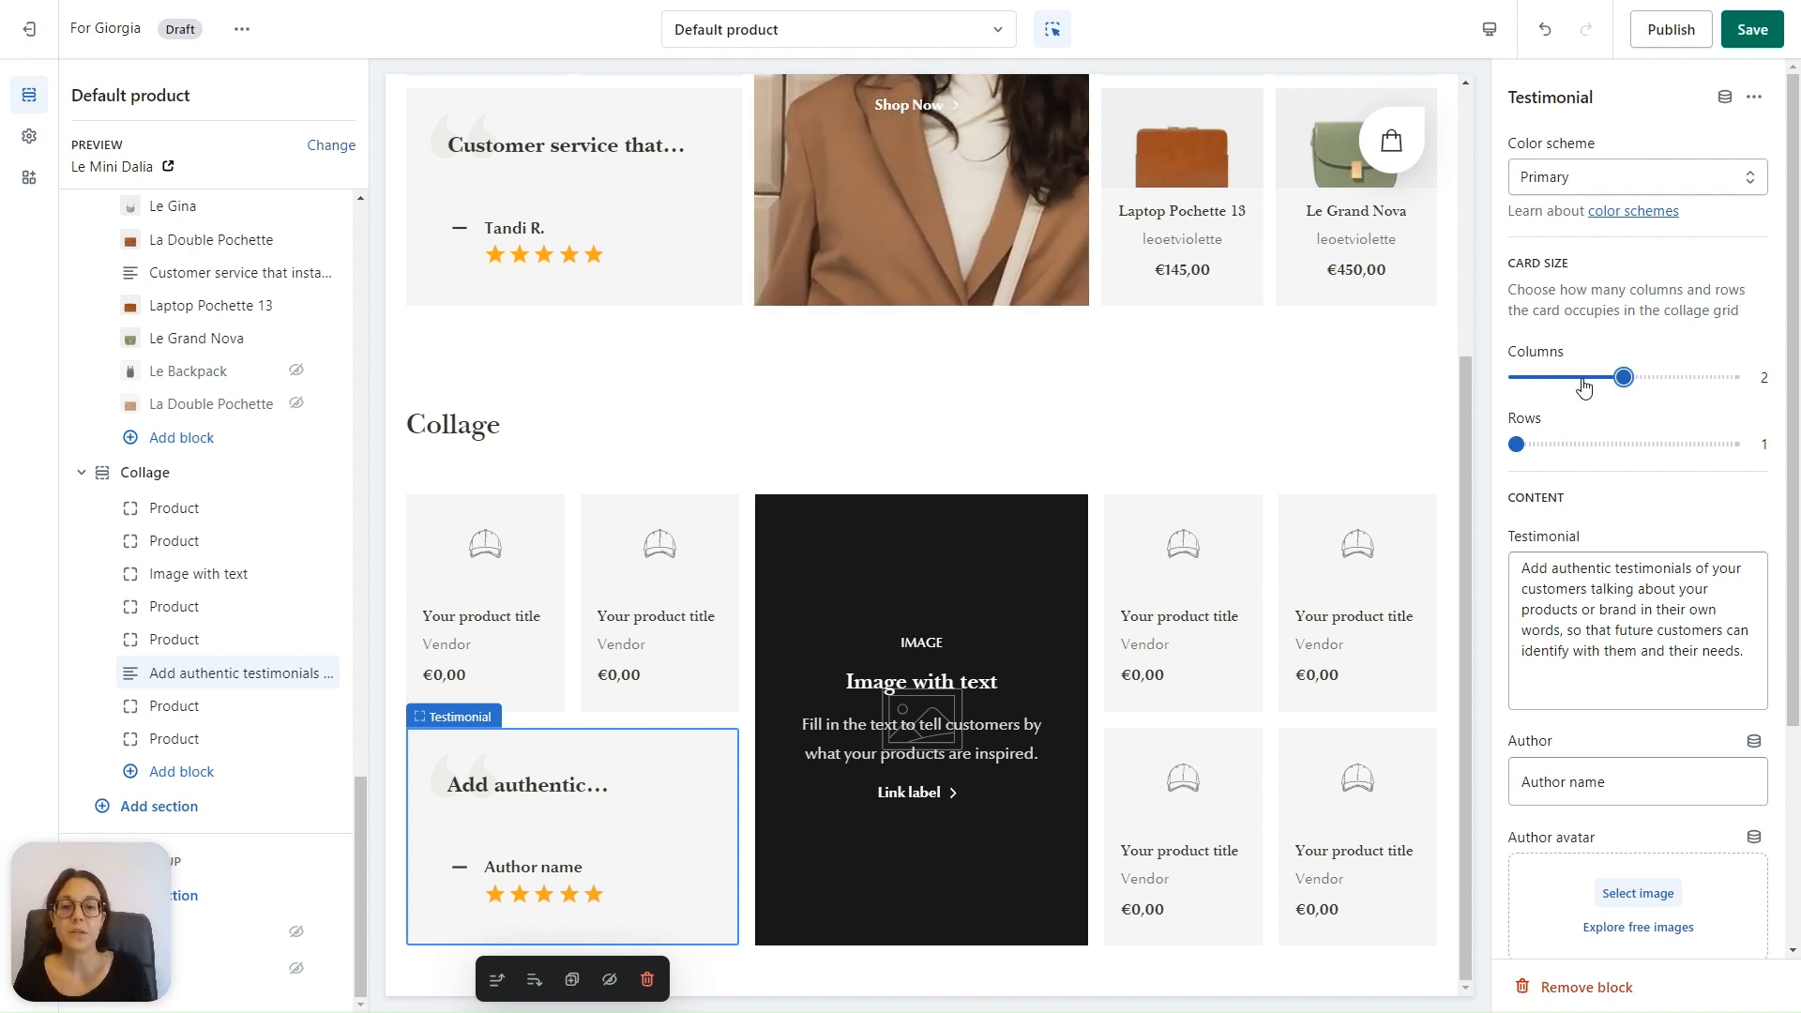
# Clear the image block's subheading and set its heading to "Smart Finish to Outfits".
pyautogui.click(923, 593)
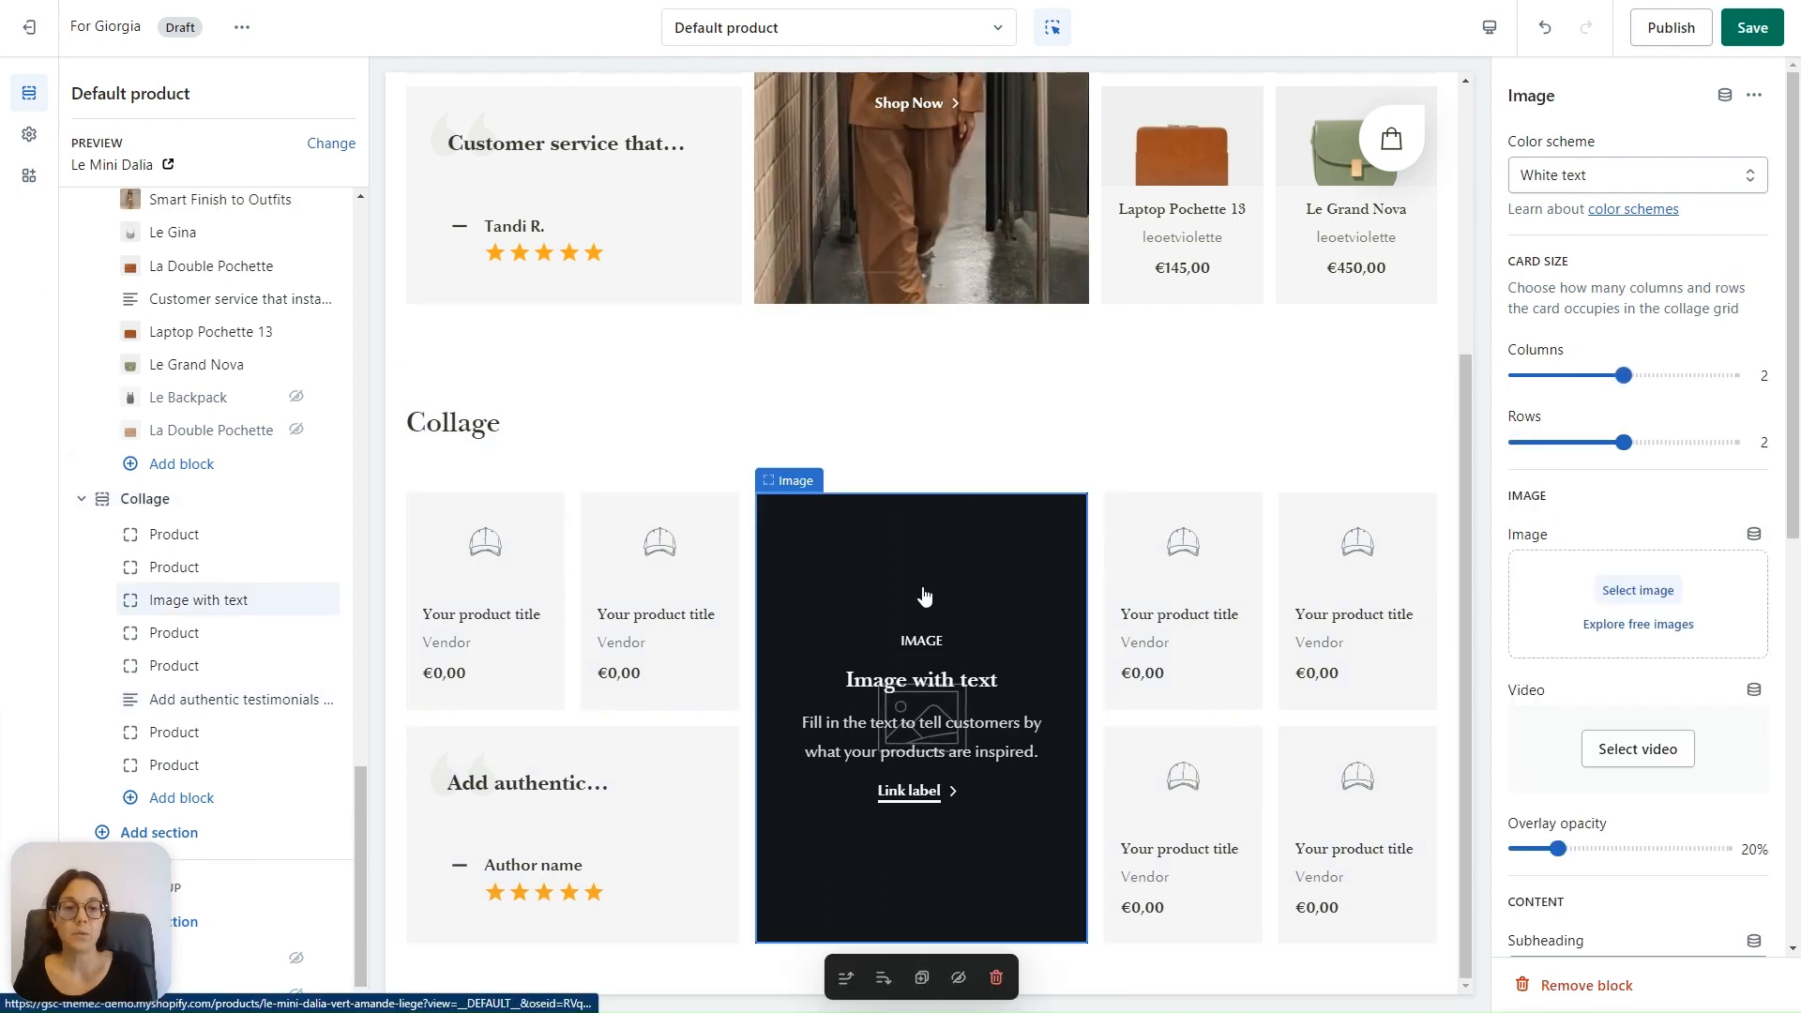
pyautogui.scroll(-4, 1595, 591)
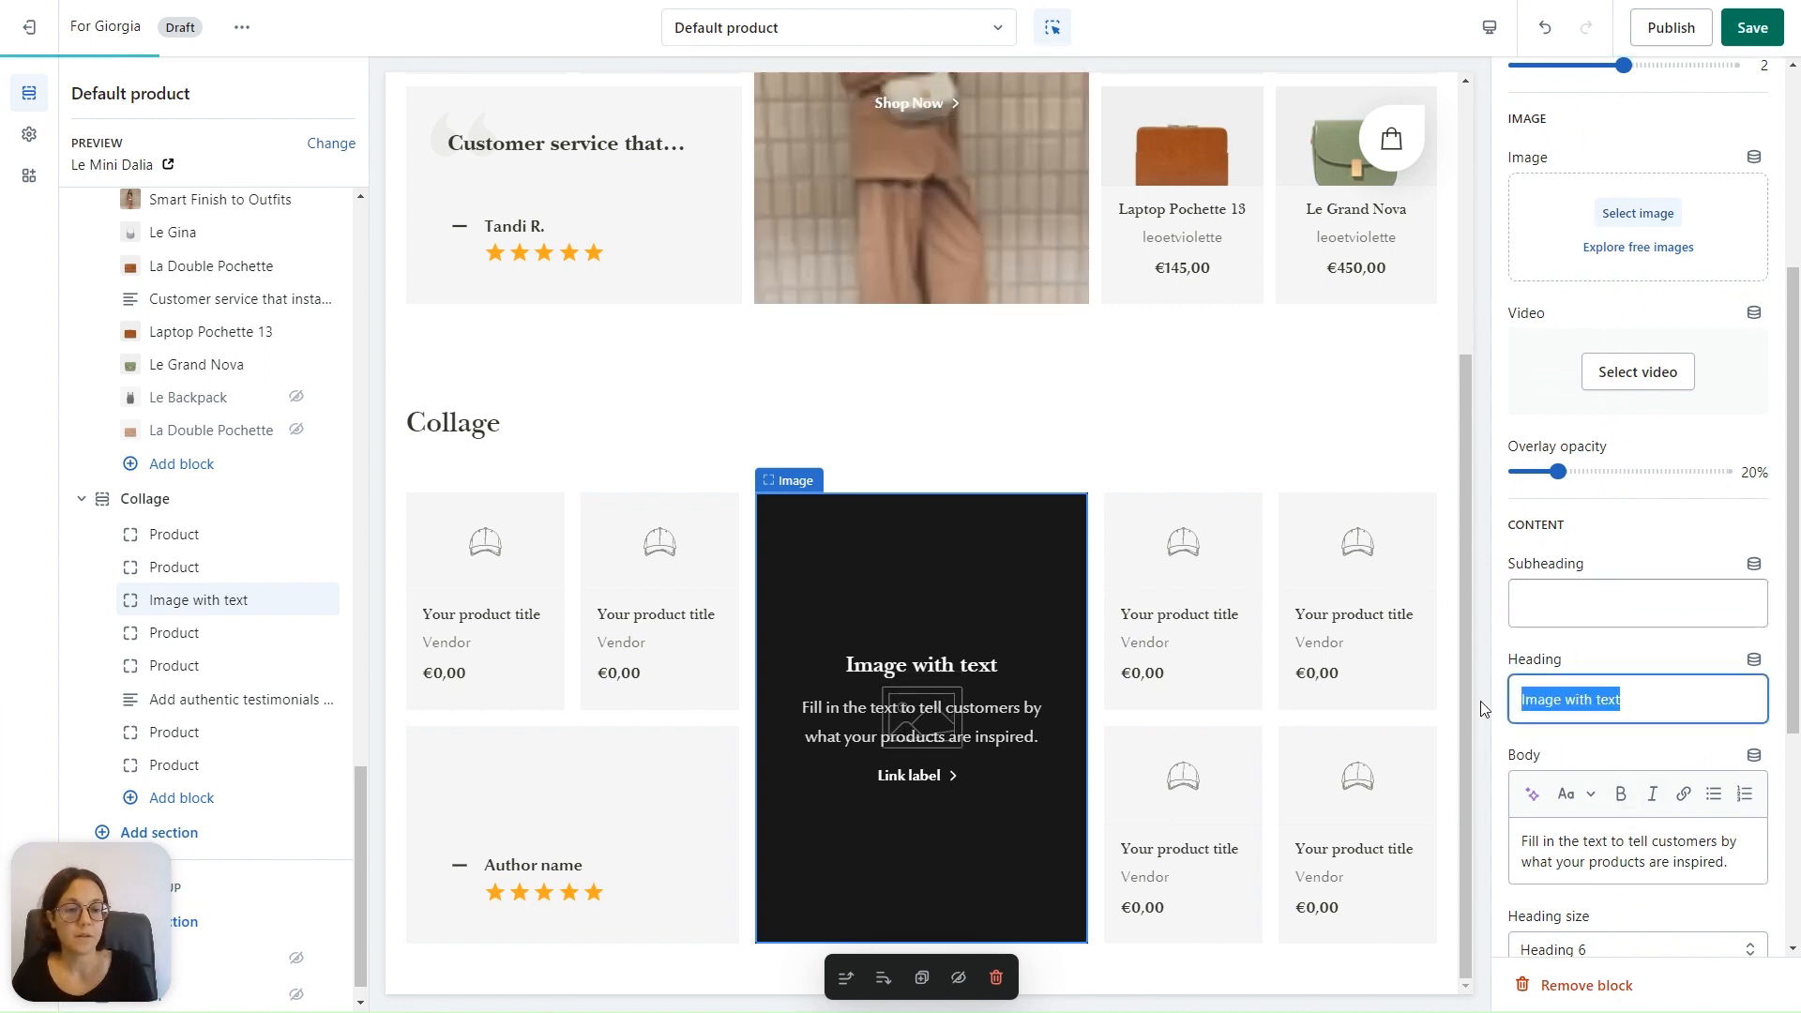
pyautogui.press('super+v')
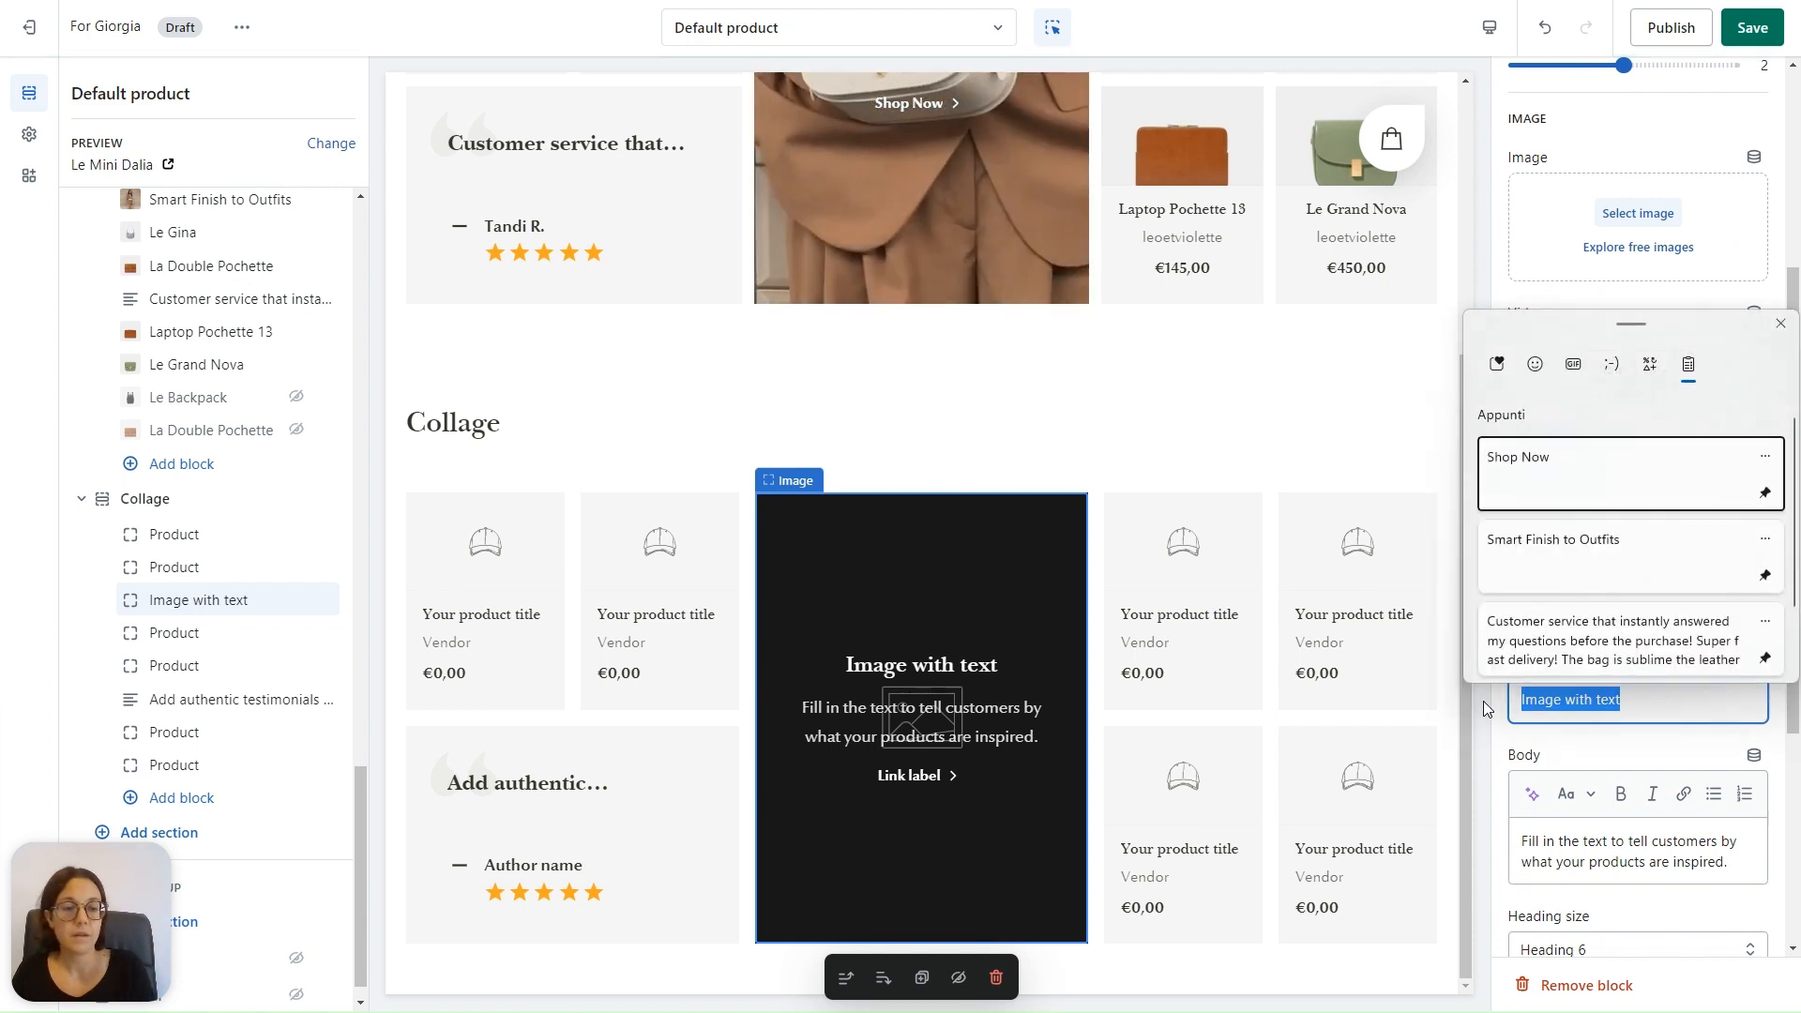
pyautogui.click(1583, 555)
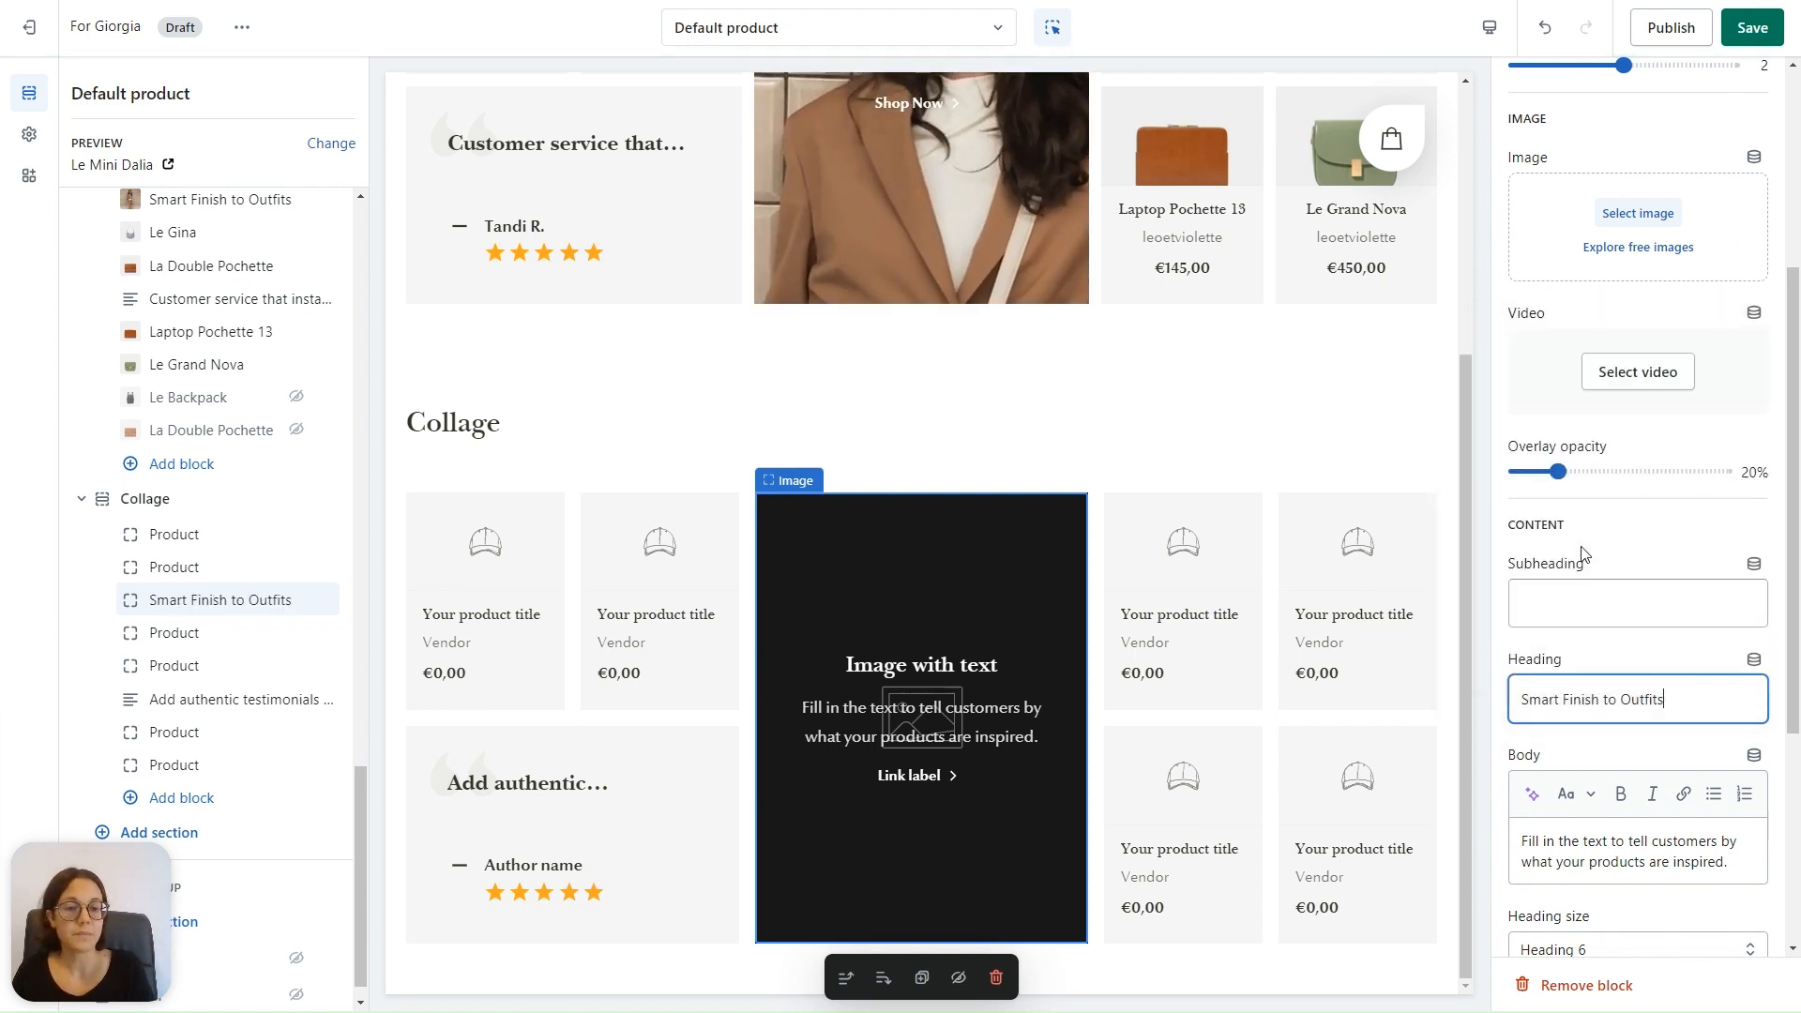
# Delete the image block's body text and set its link label to "Shop Now".
pyautogui.tripleClick(1601, 852)
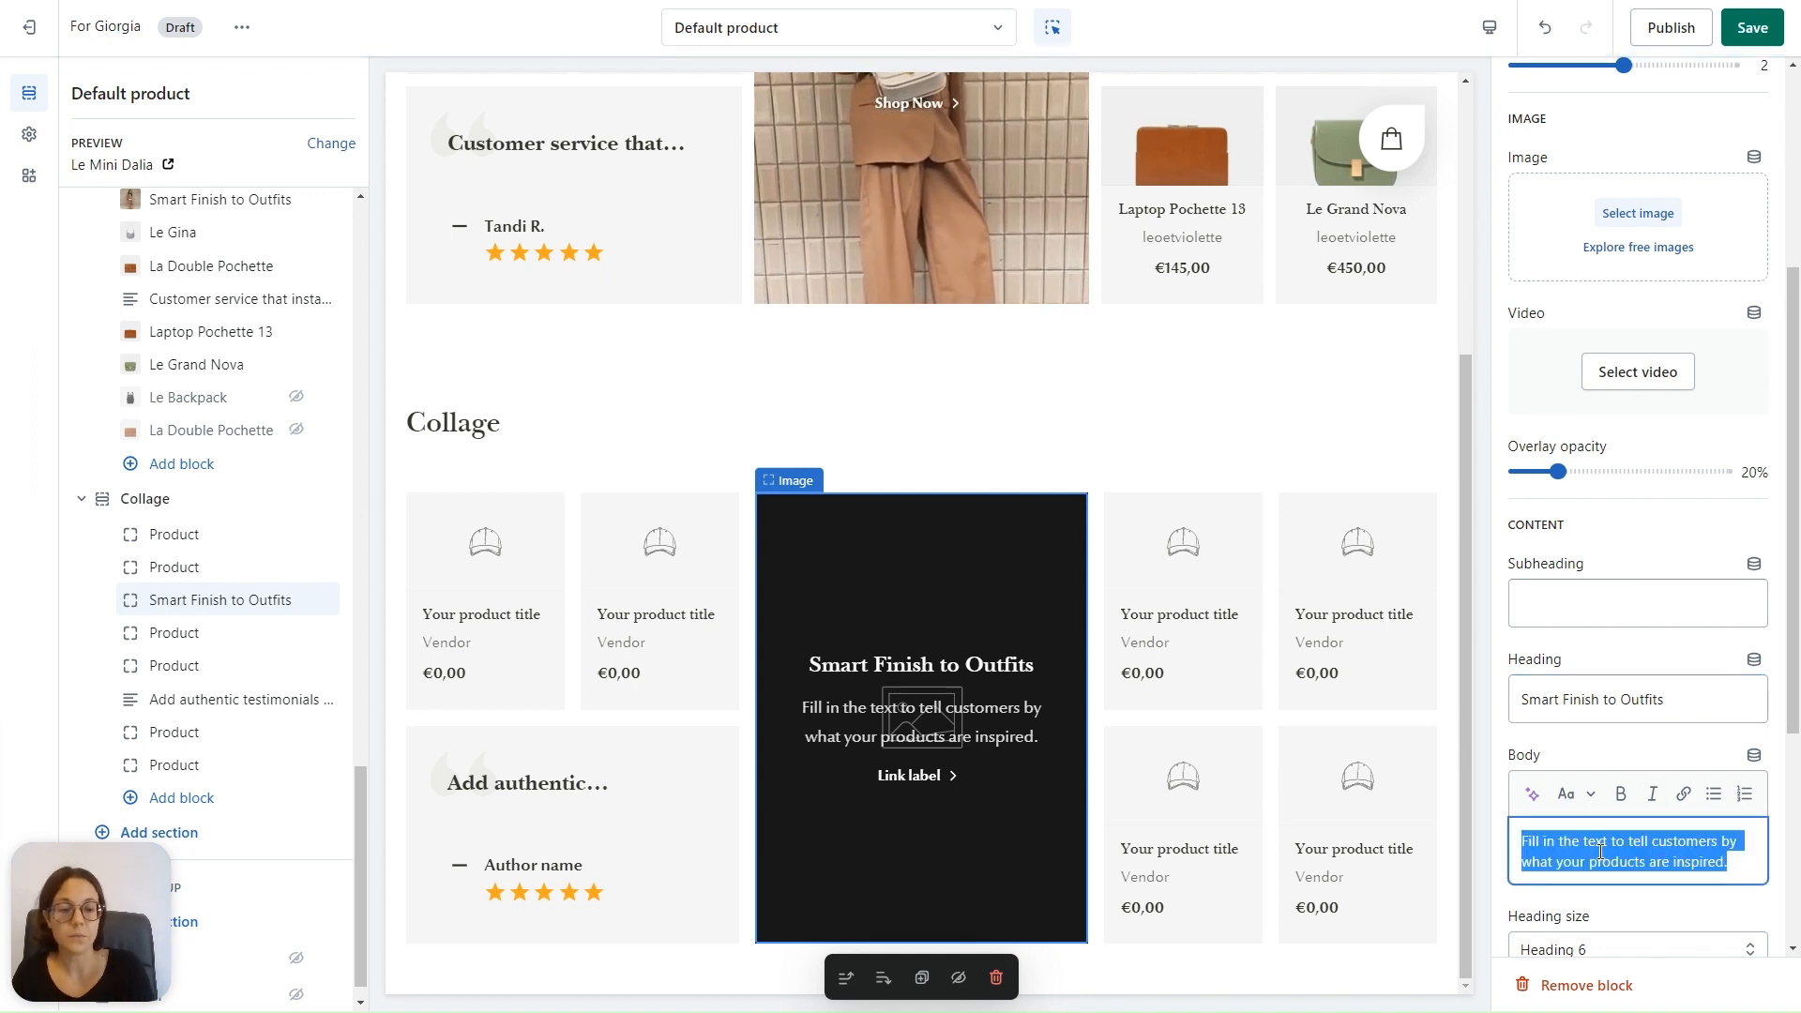
pyautogui.press('BackSpace')
pyautogui.scroll(-4, 1603, 805)
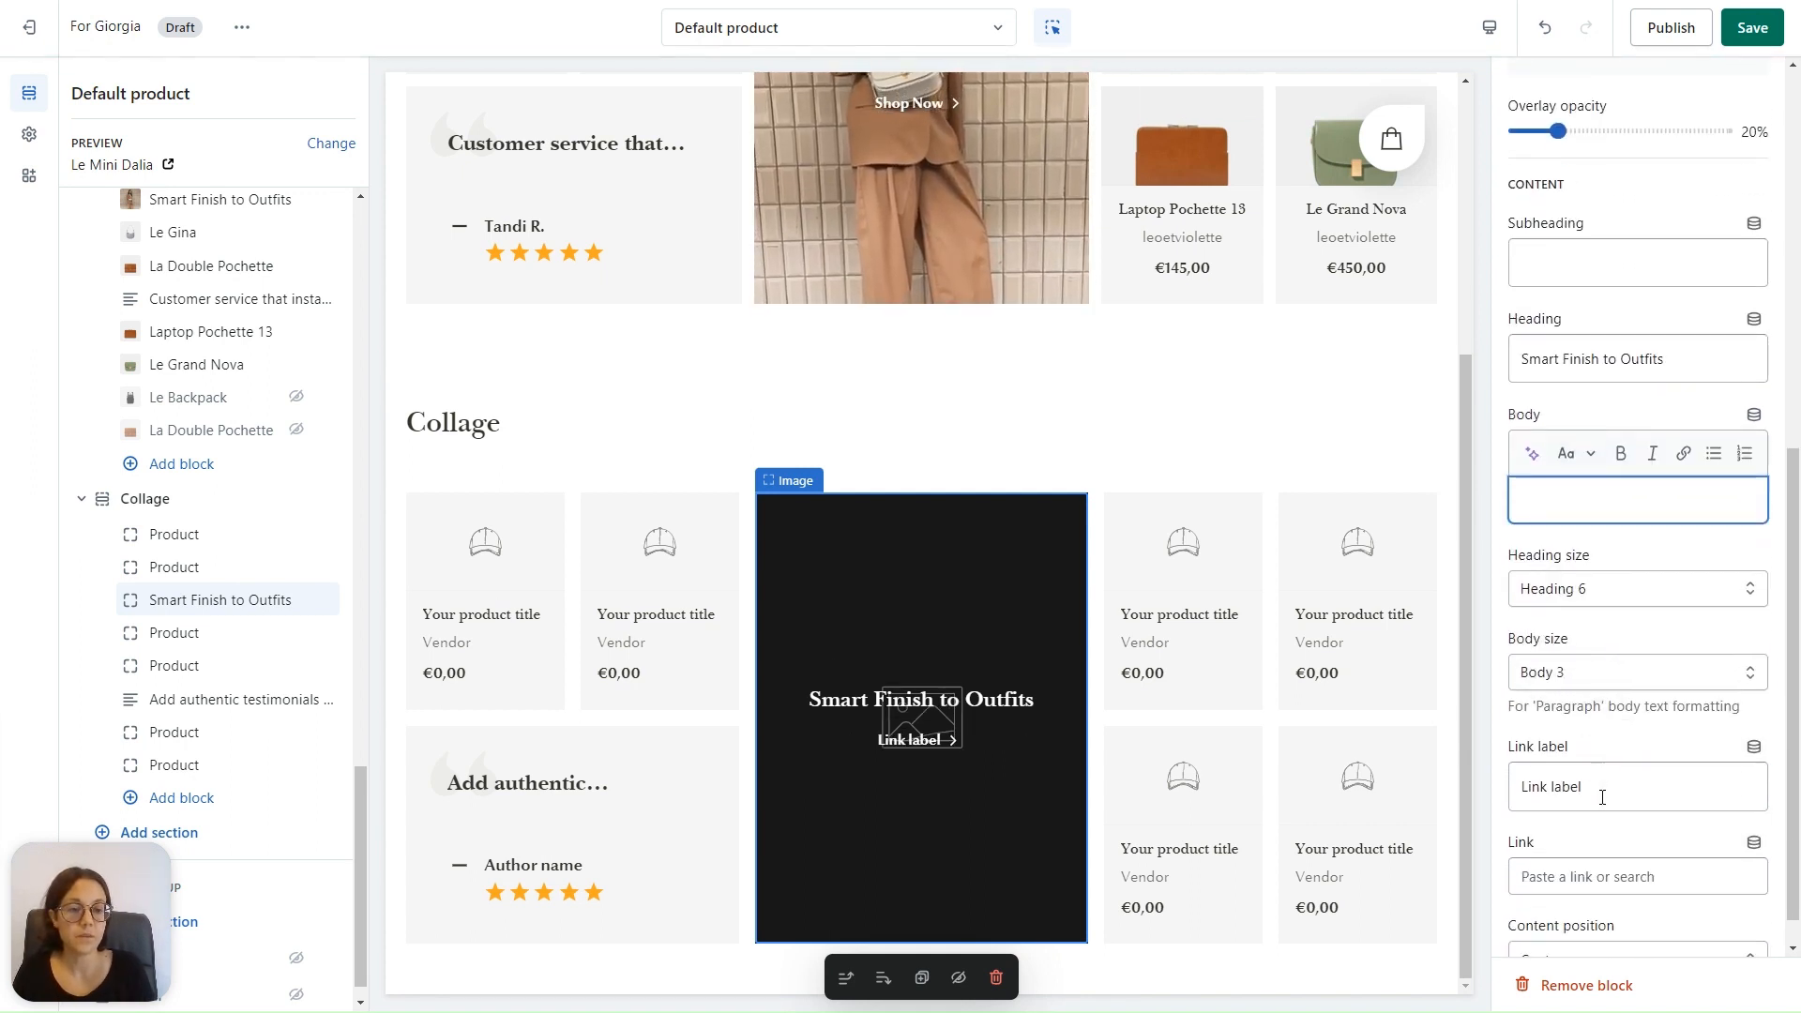
pyautogui.press('BackSpace')
pyautogui.click(1527, 771)
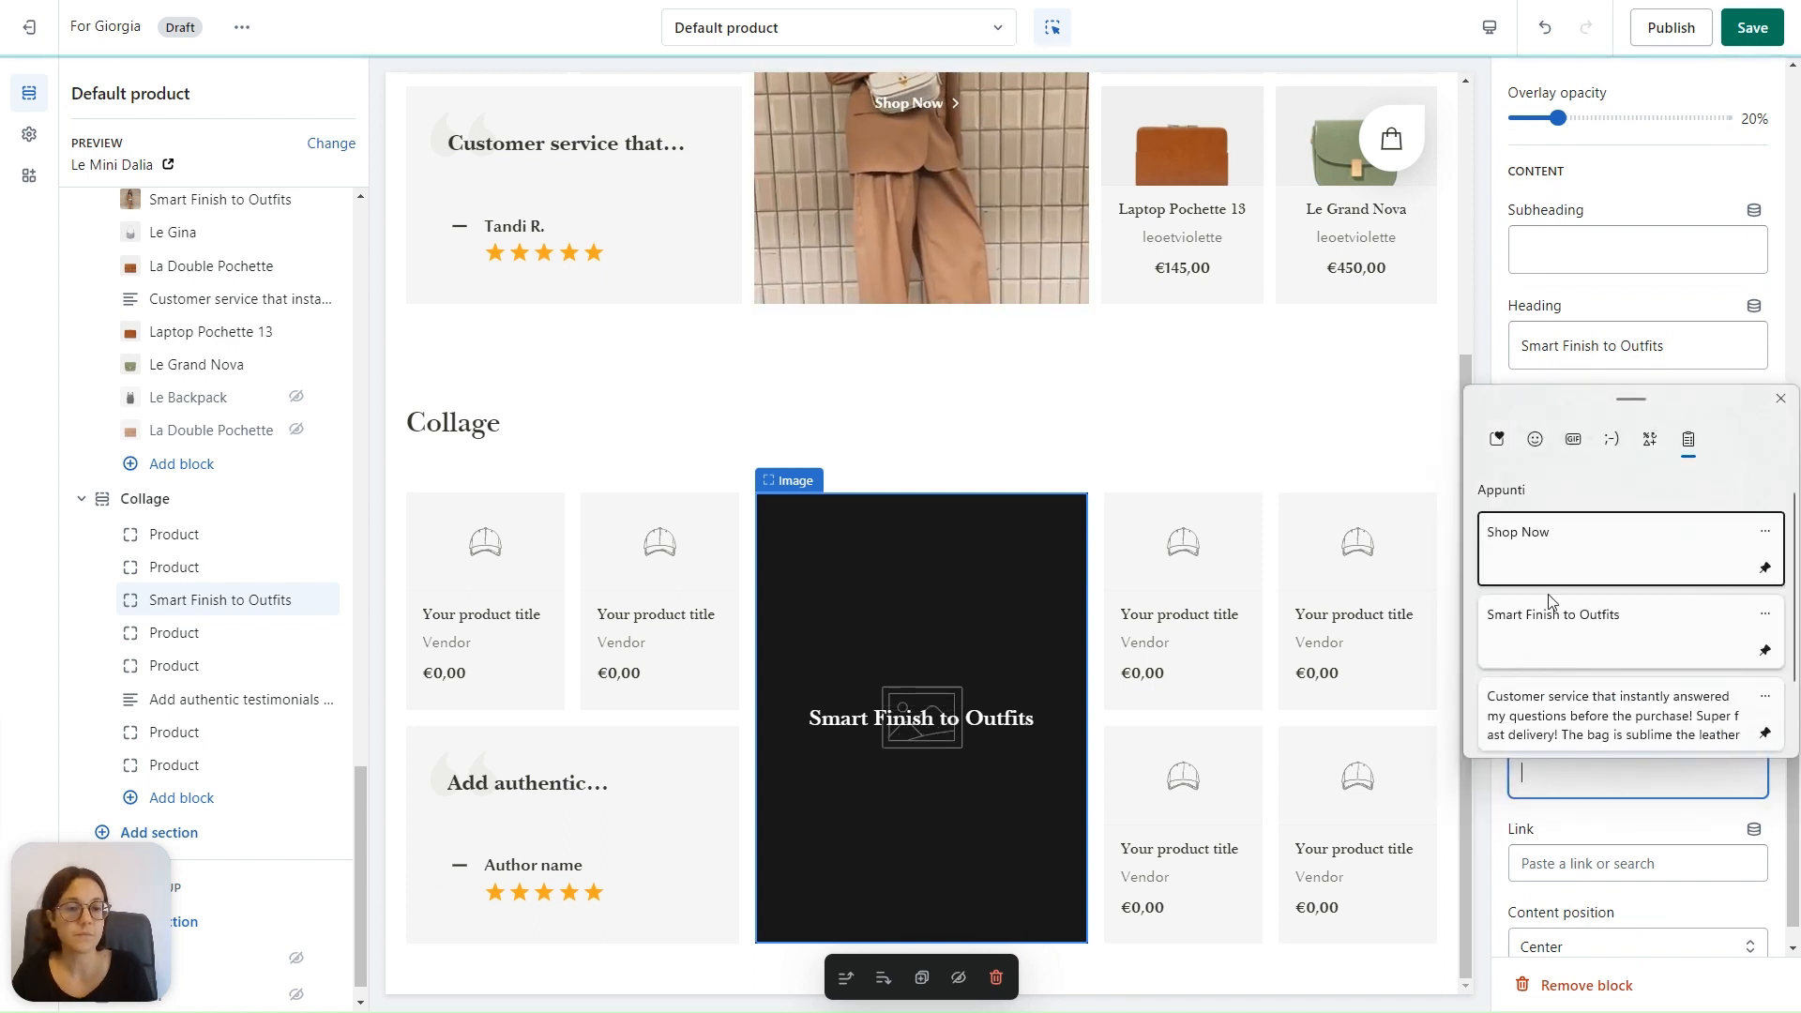
pyautogui.click(1544, 537)
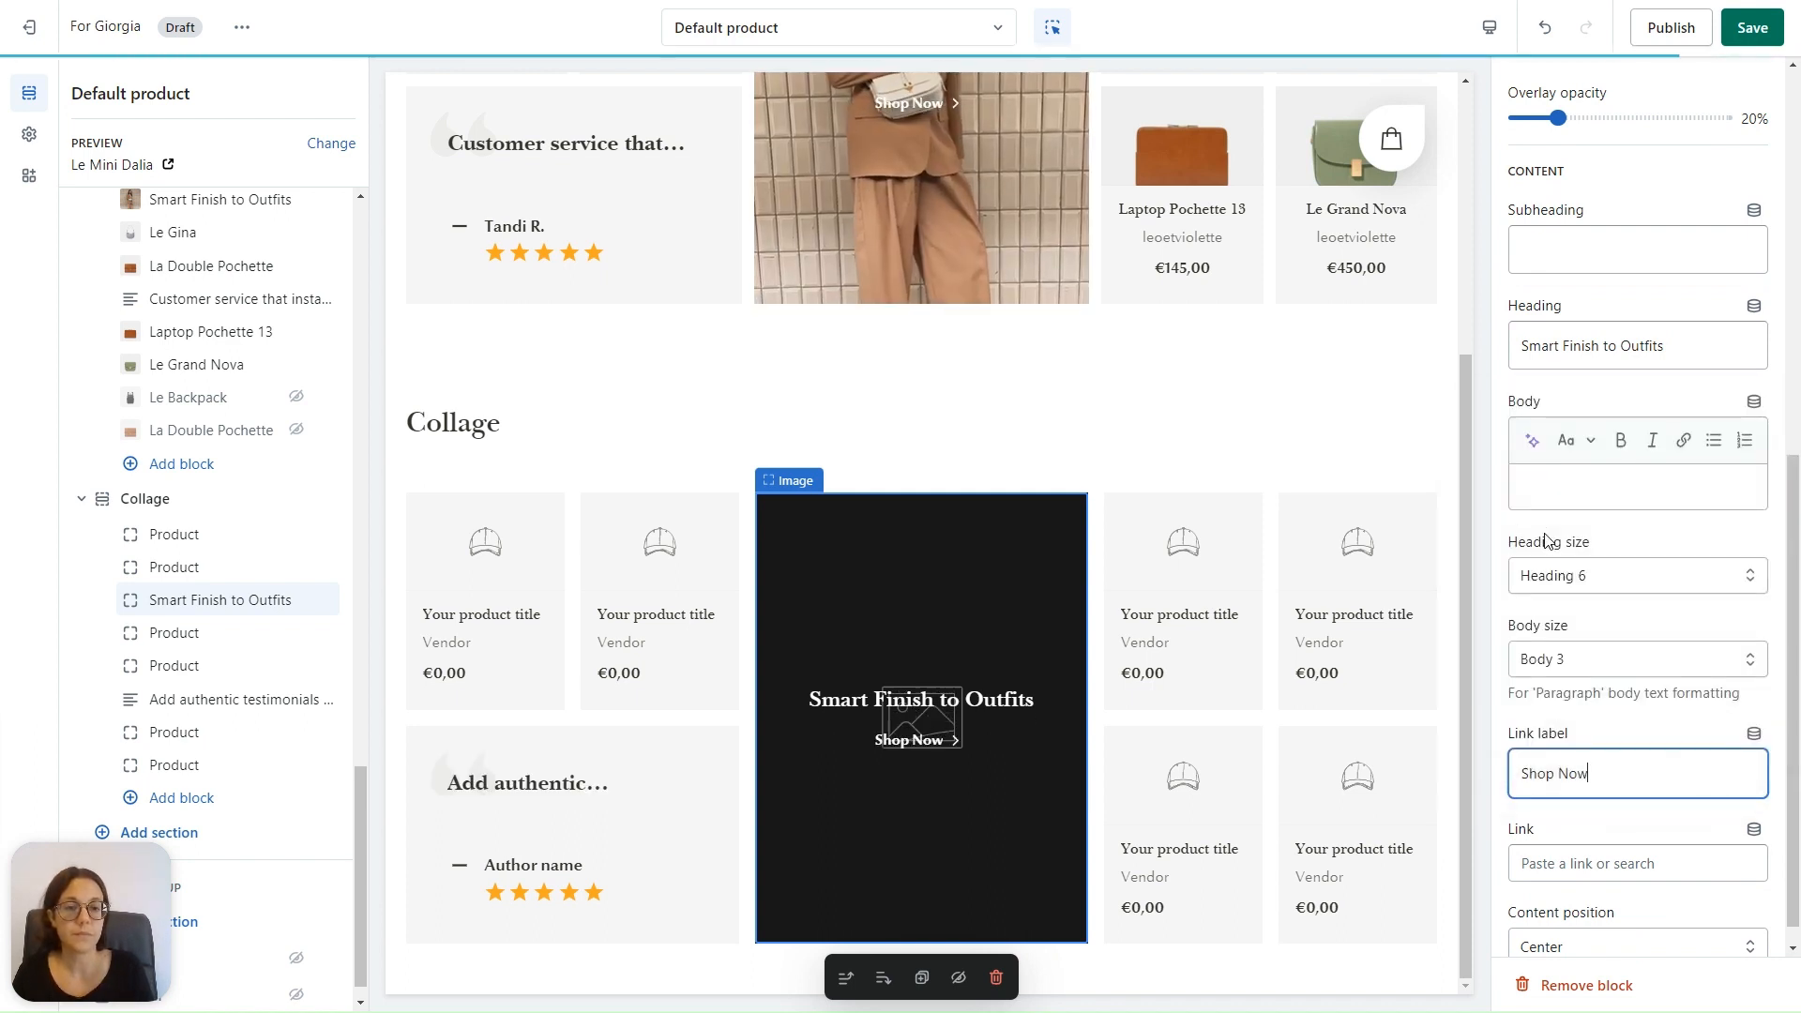
# Assign the 0:09 MP4 video 11d4d3f65c2047fb937bb69bcafbb78 from the store library to the image block.
pyautogui.scroll(6, 1592, 479)
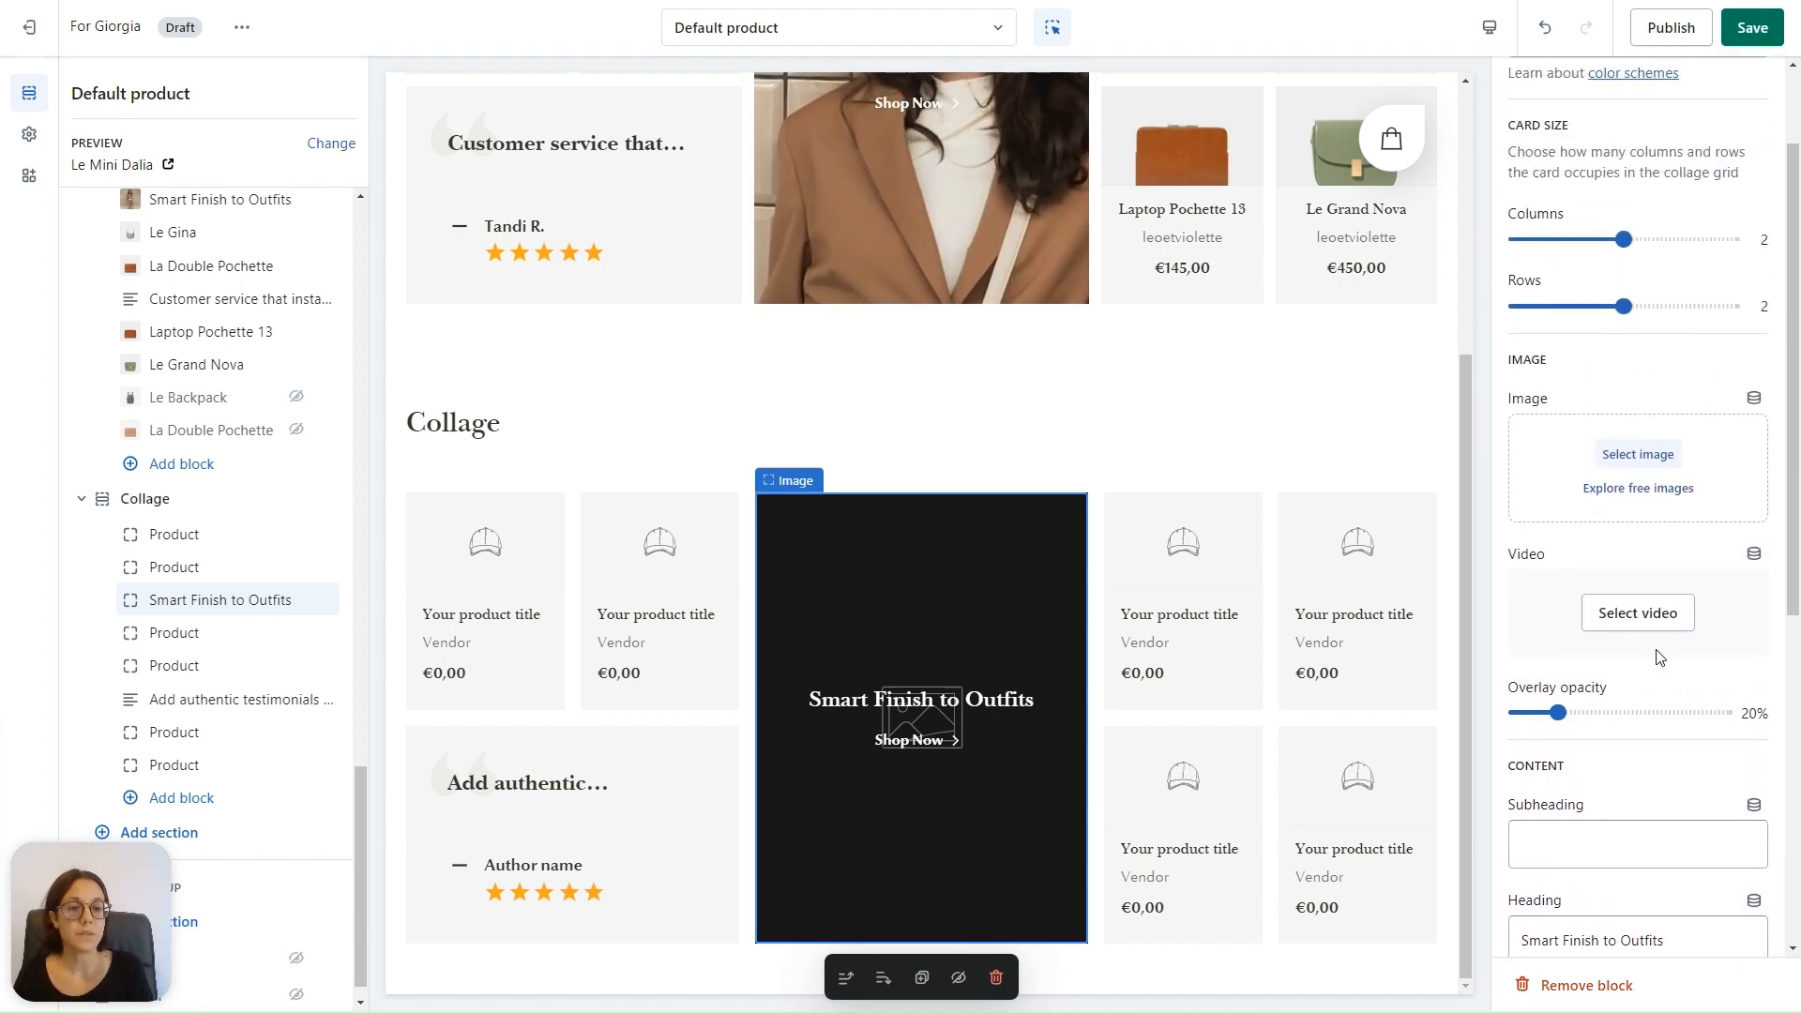
pyautogui.click(1637, 614)
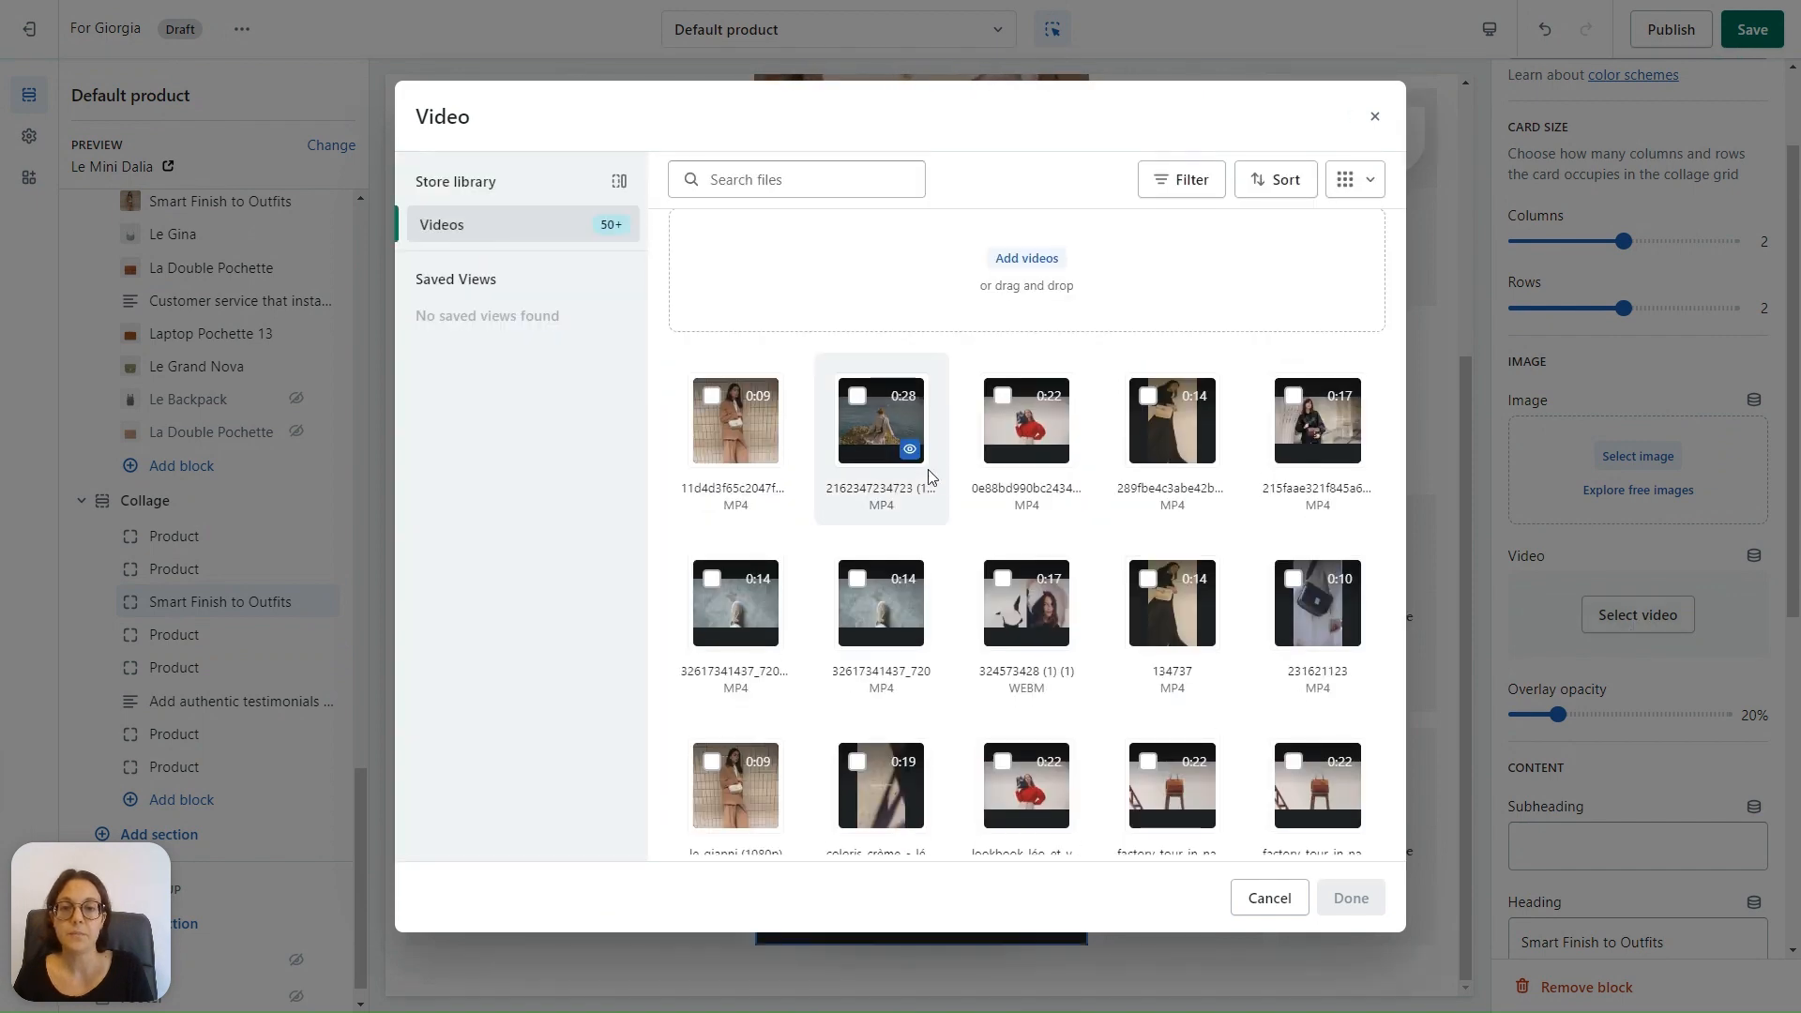
pyautogui.click(713, 399)
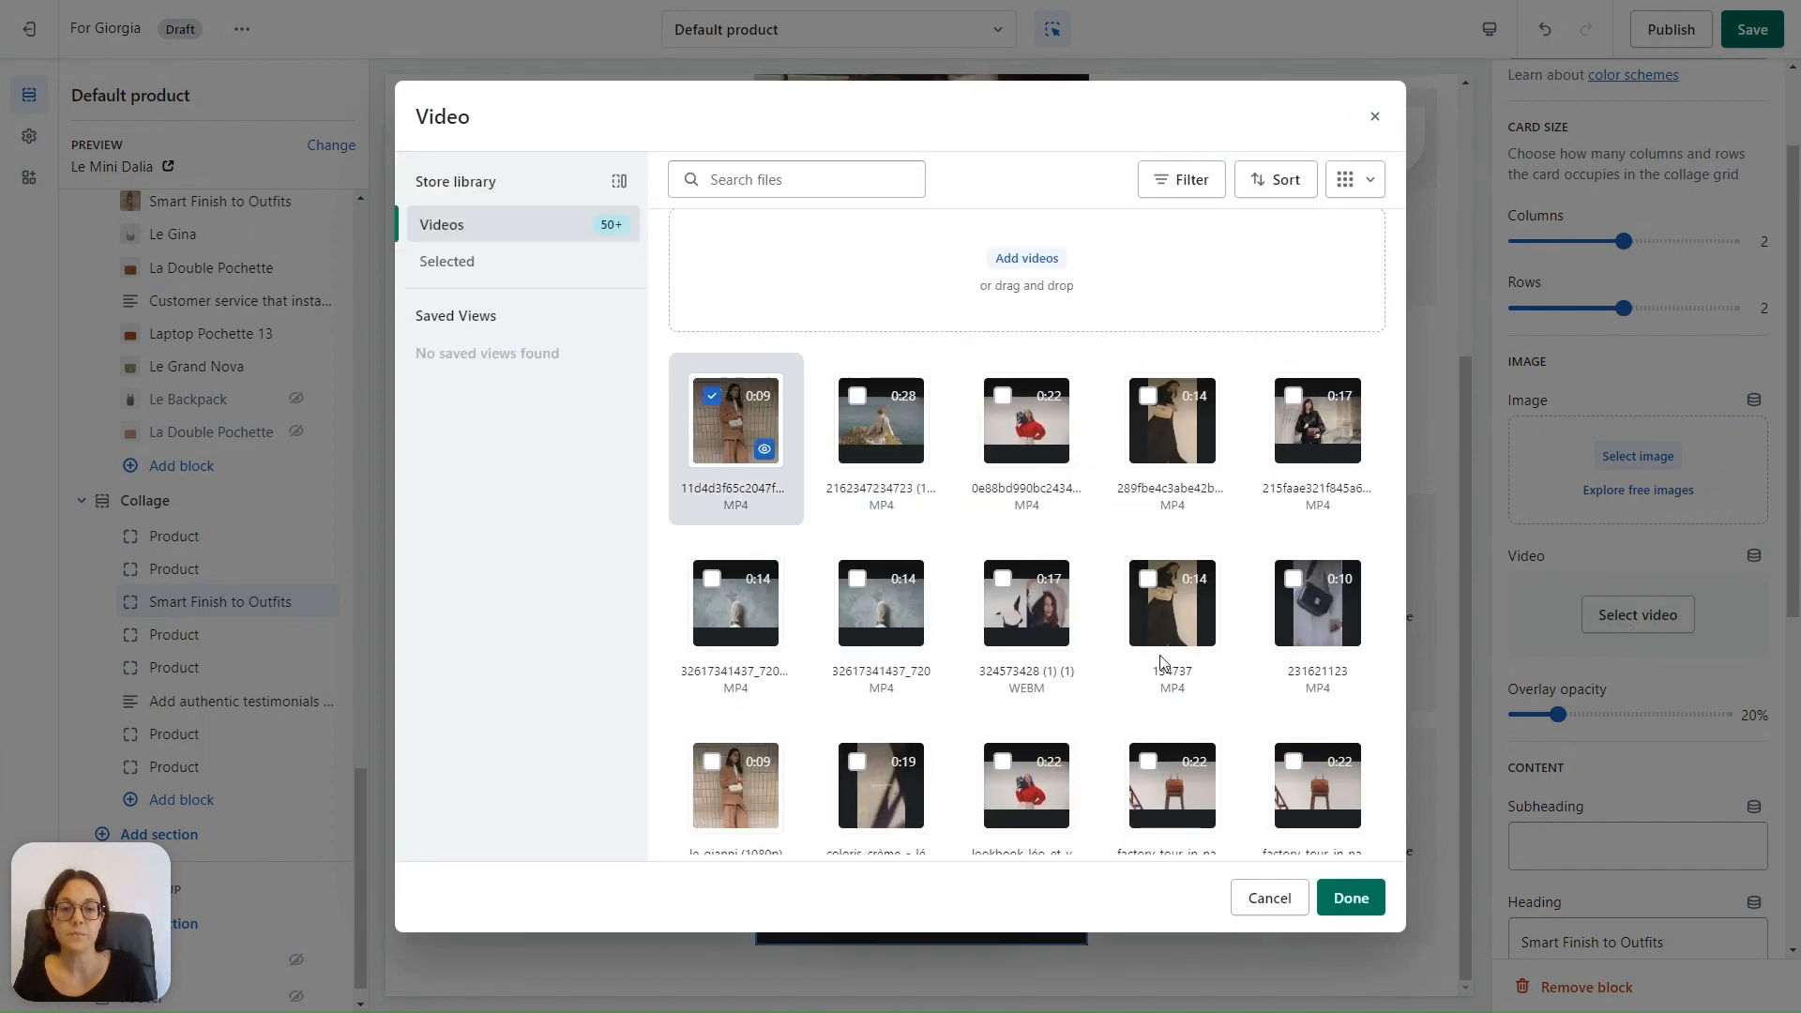
pyautogui.click(1351, 898)
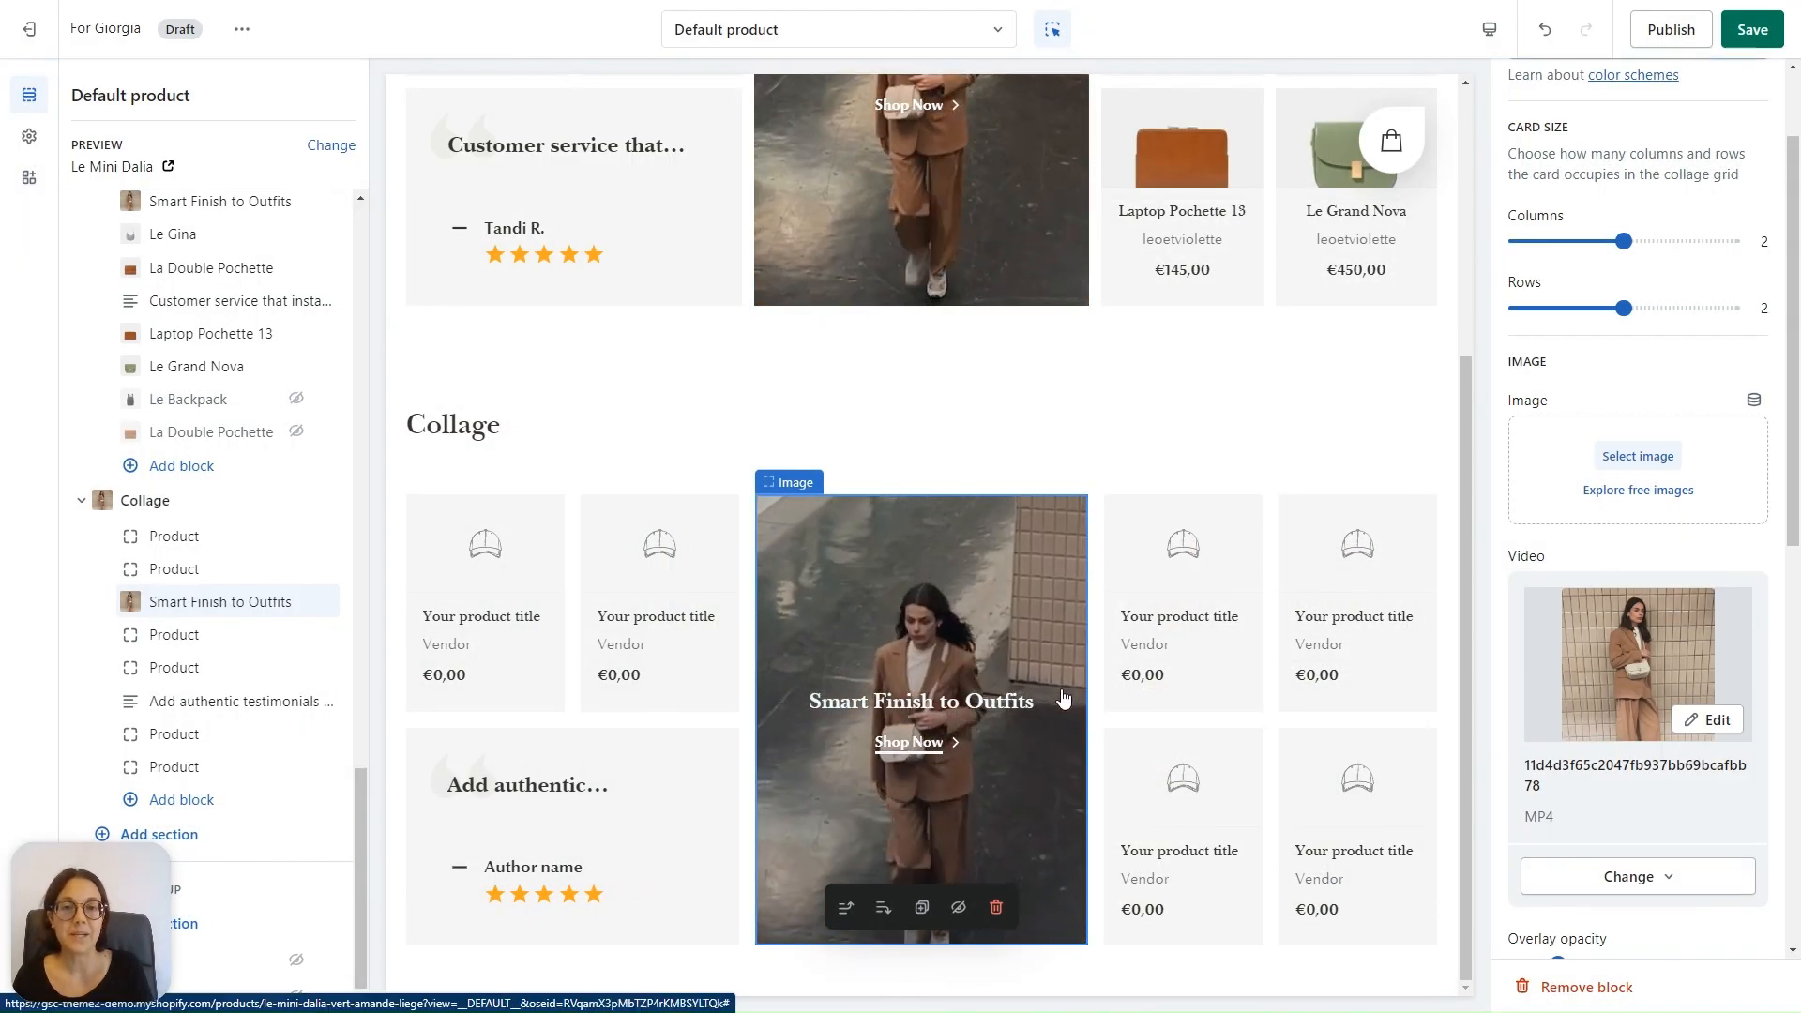
# Replace the testimonial block's text with the saved review beginning "Customer service that instantly answered my questions before the purchase!".
pyautogui.click(605, 836)
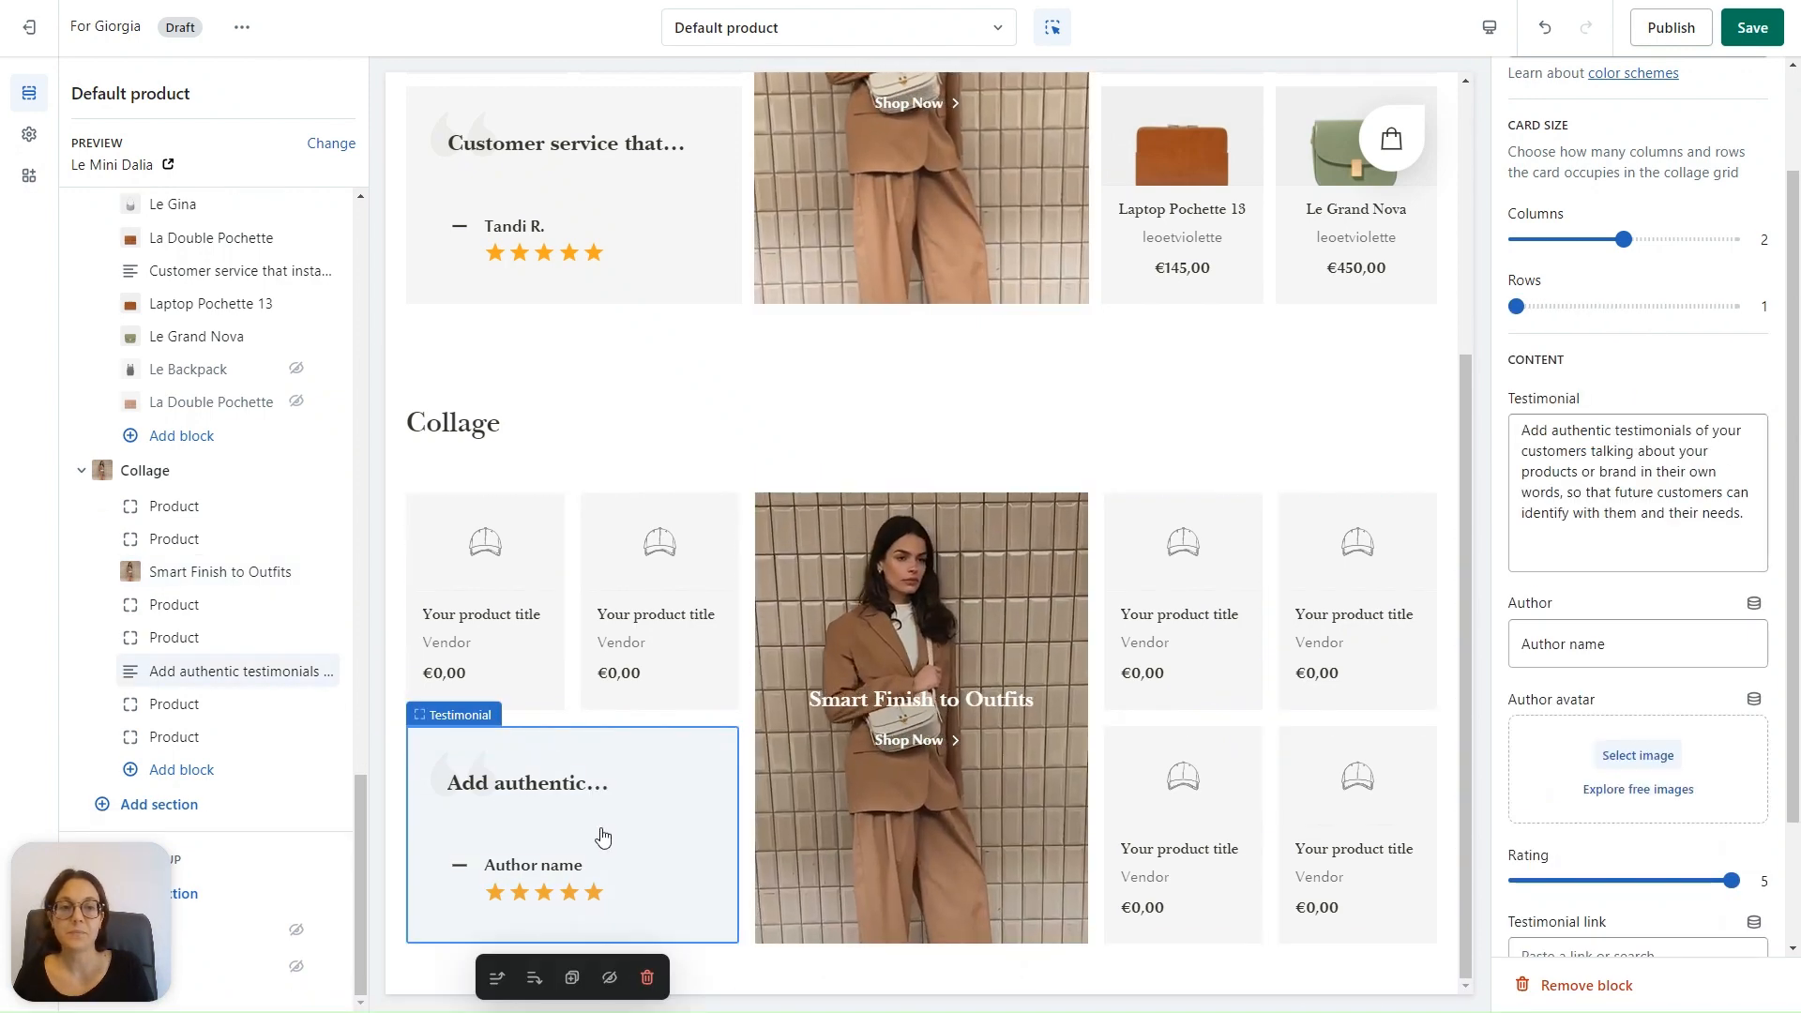
pyautogui.click(1607, 476)
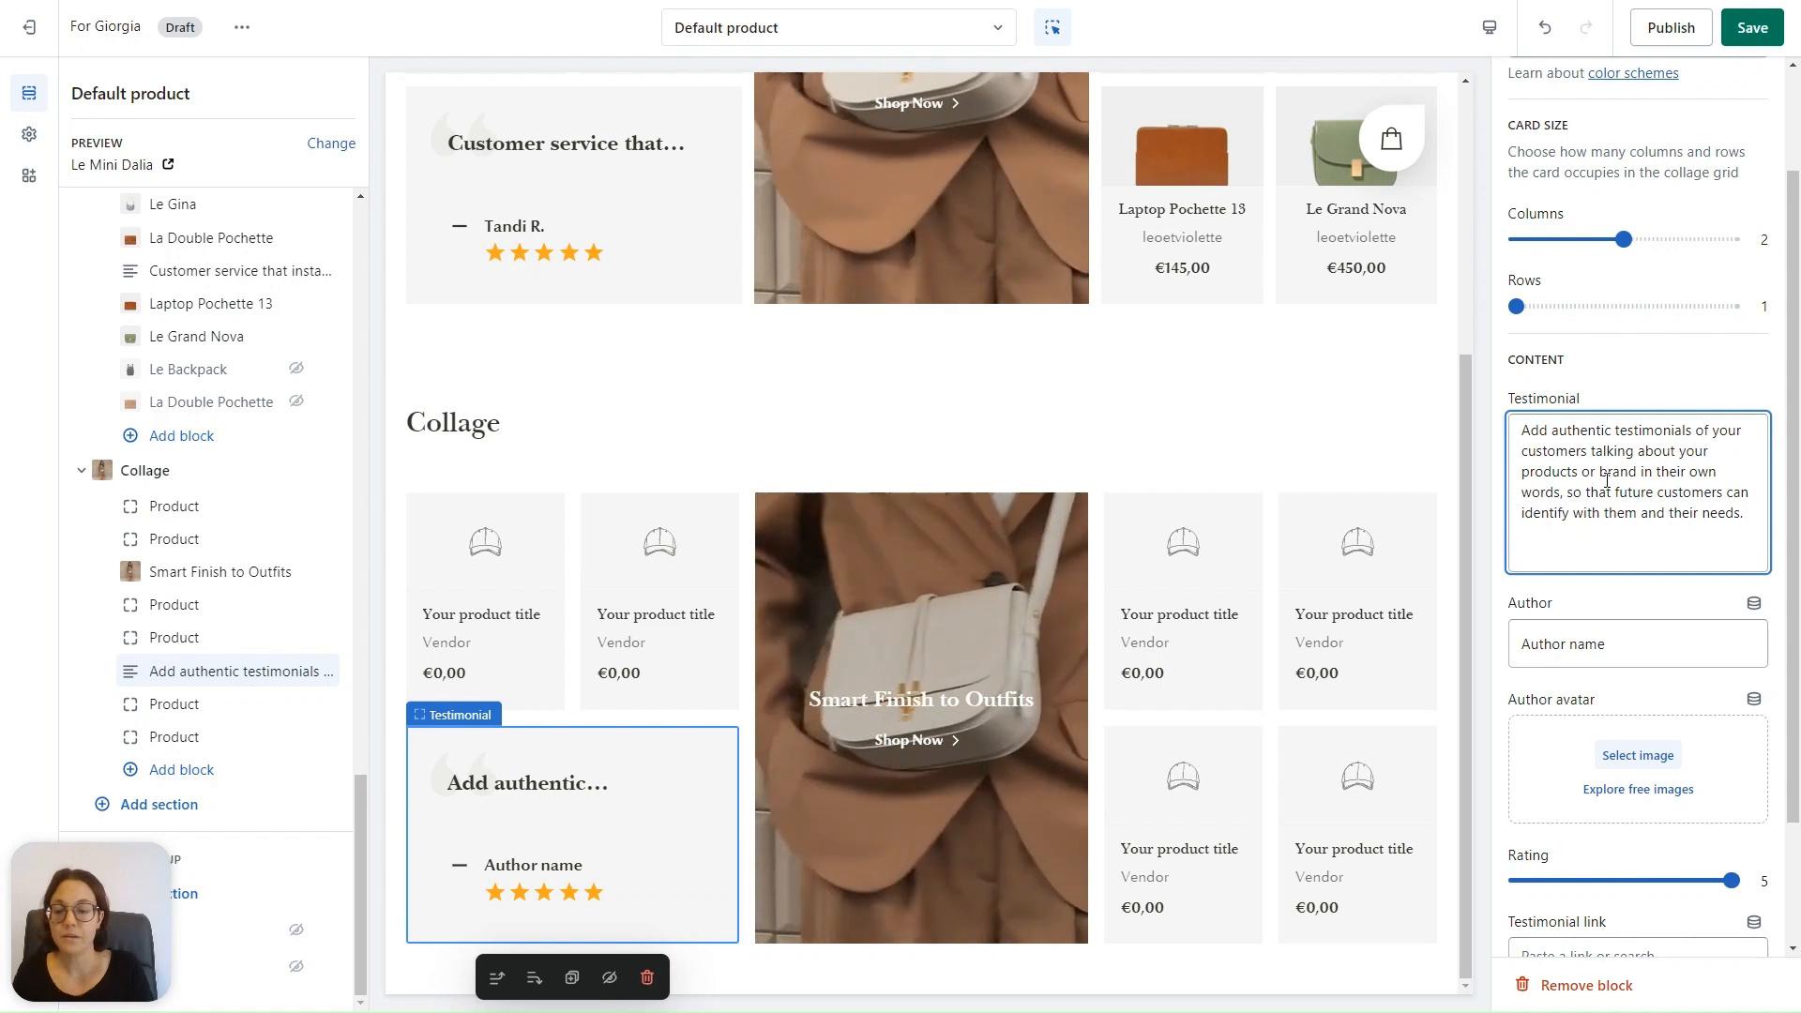
pyautogui.hotkey('ctrl', 'a')
pyautogui.press('BackSpace')
pyautogui.press('super+v')
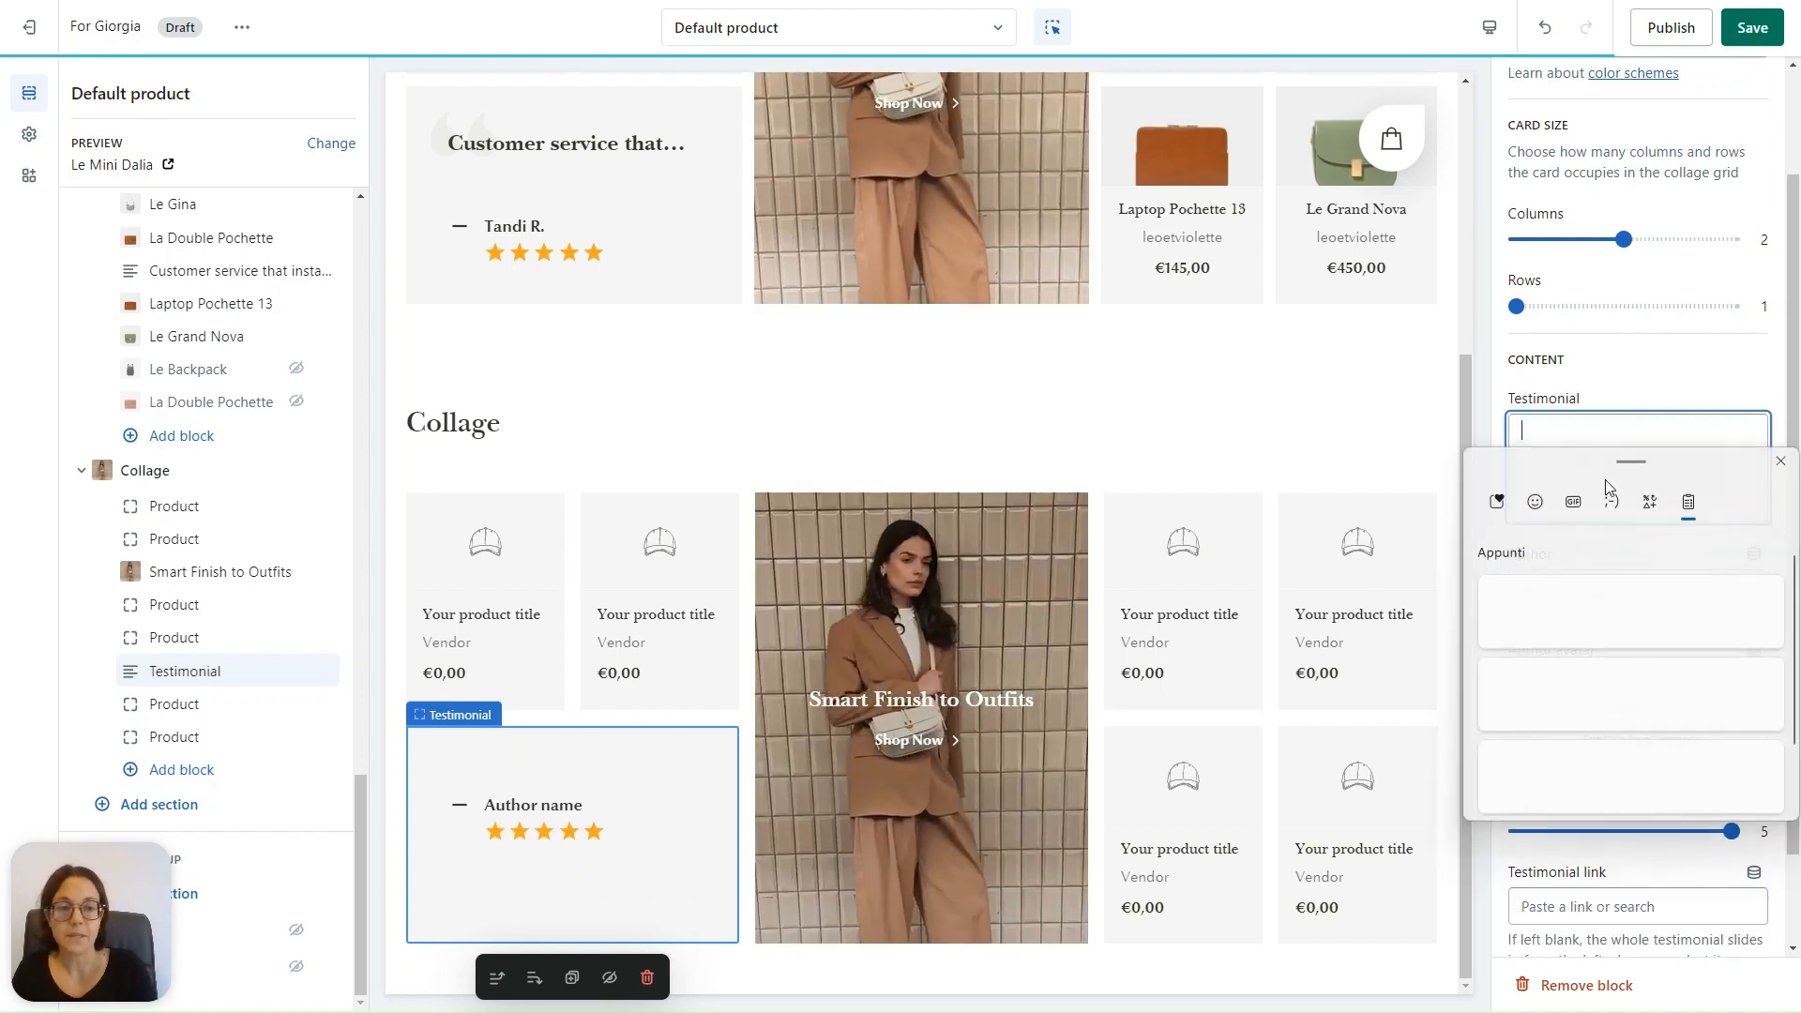
pyautogui.scroll(-2, 1595, 676)
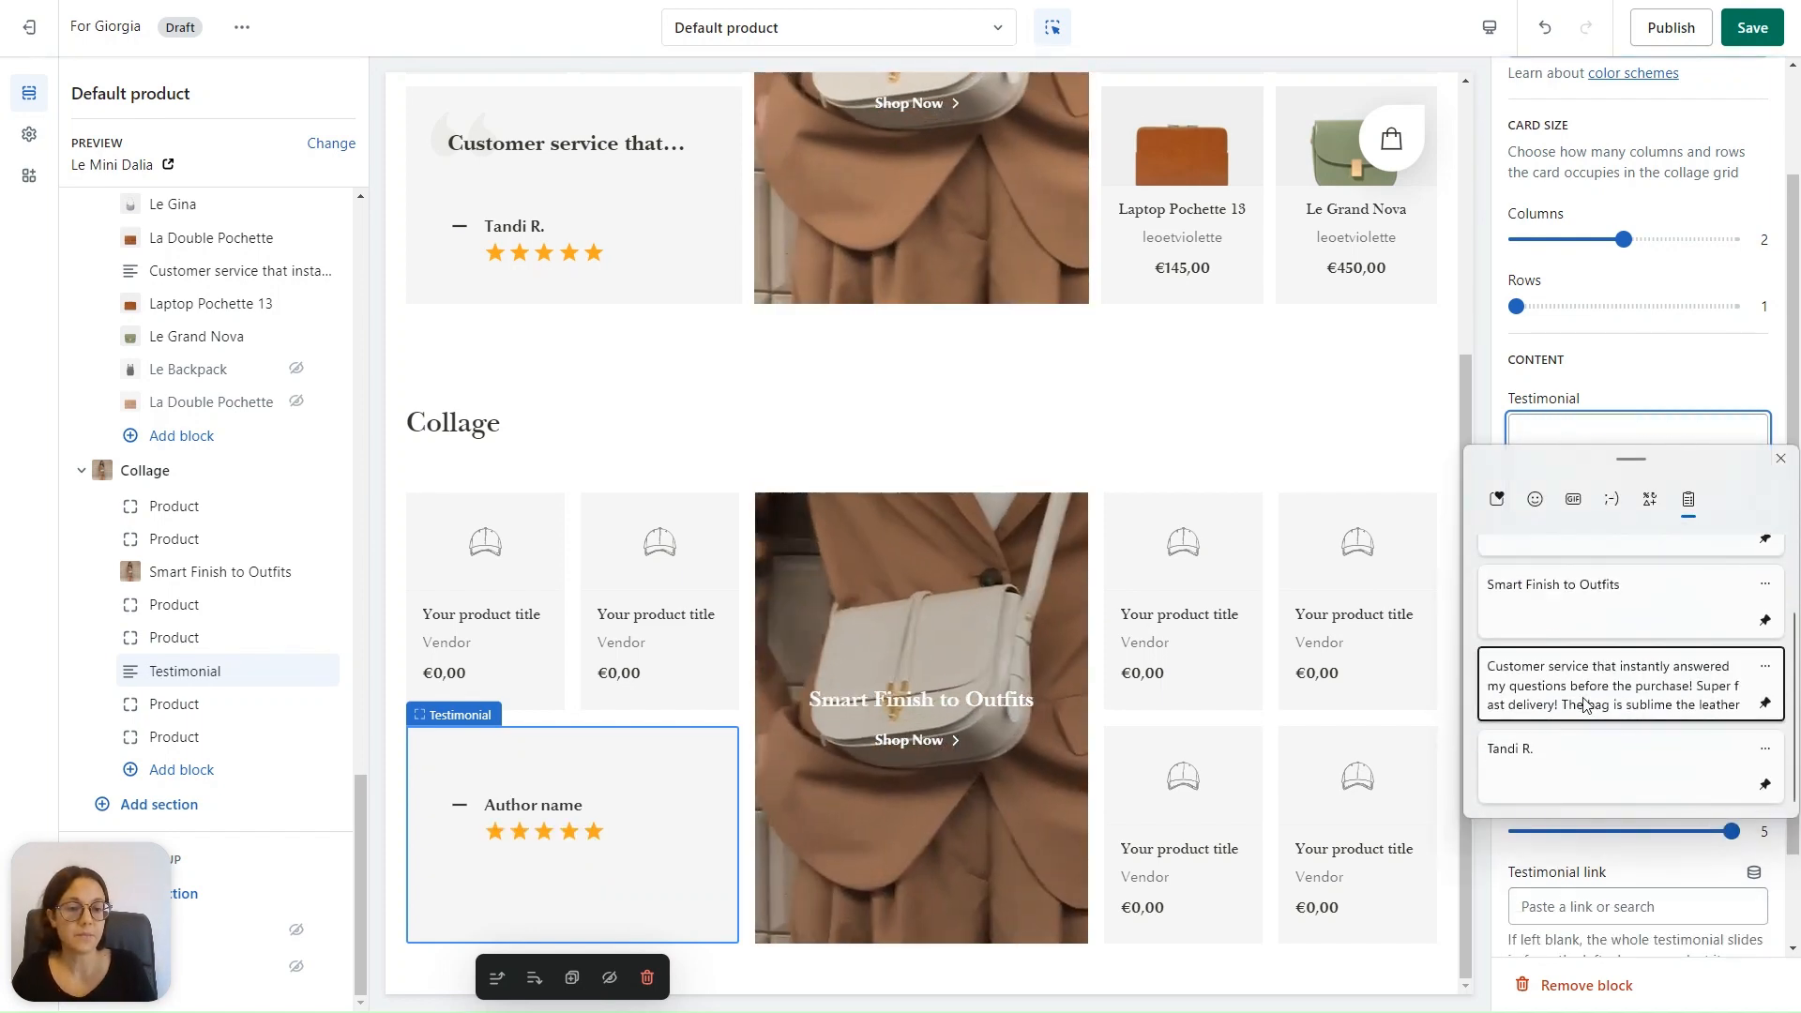
pyautogui.click(1584, 703)
# Replace the testimonial block's placeholder author with the customer's name saved in the clipboard history.
pyautogui.moveTo(1606, 743); pyautogui.dragTo(1479, 730)
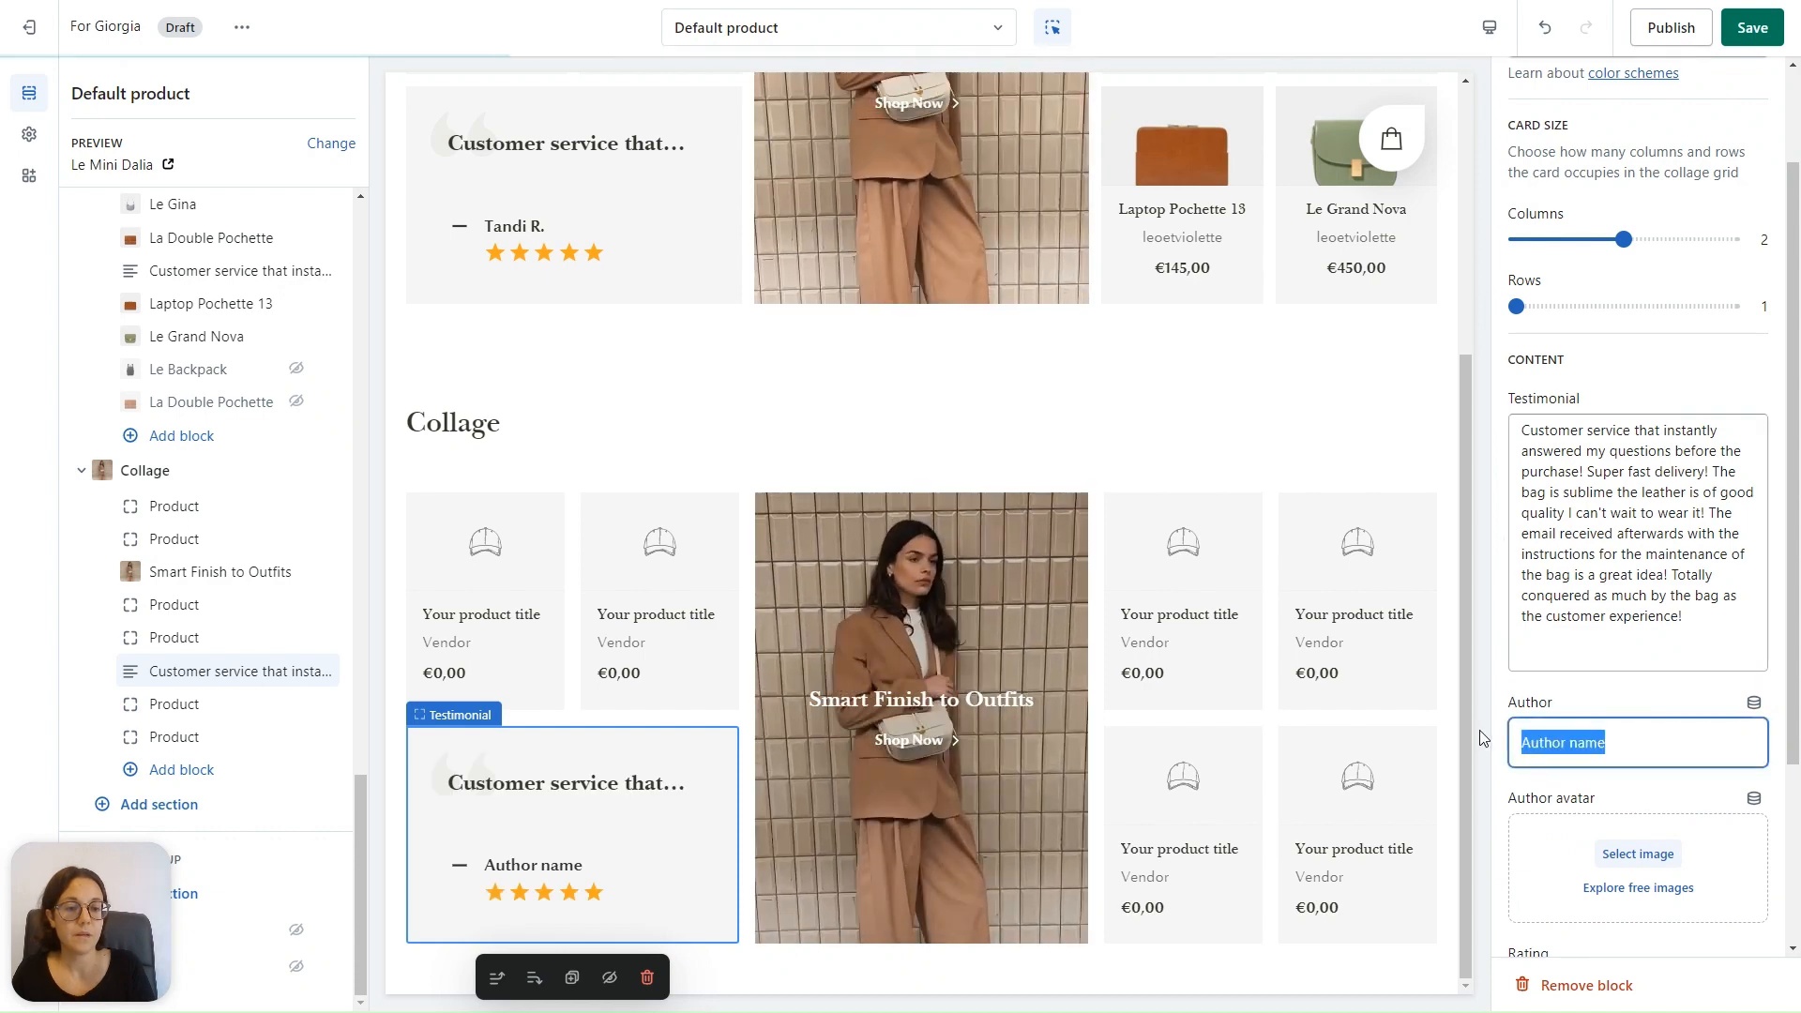
pyautogui.press('BackSpace')
pyautogui.press('super+v')
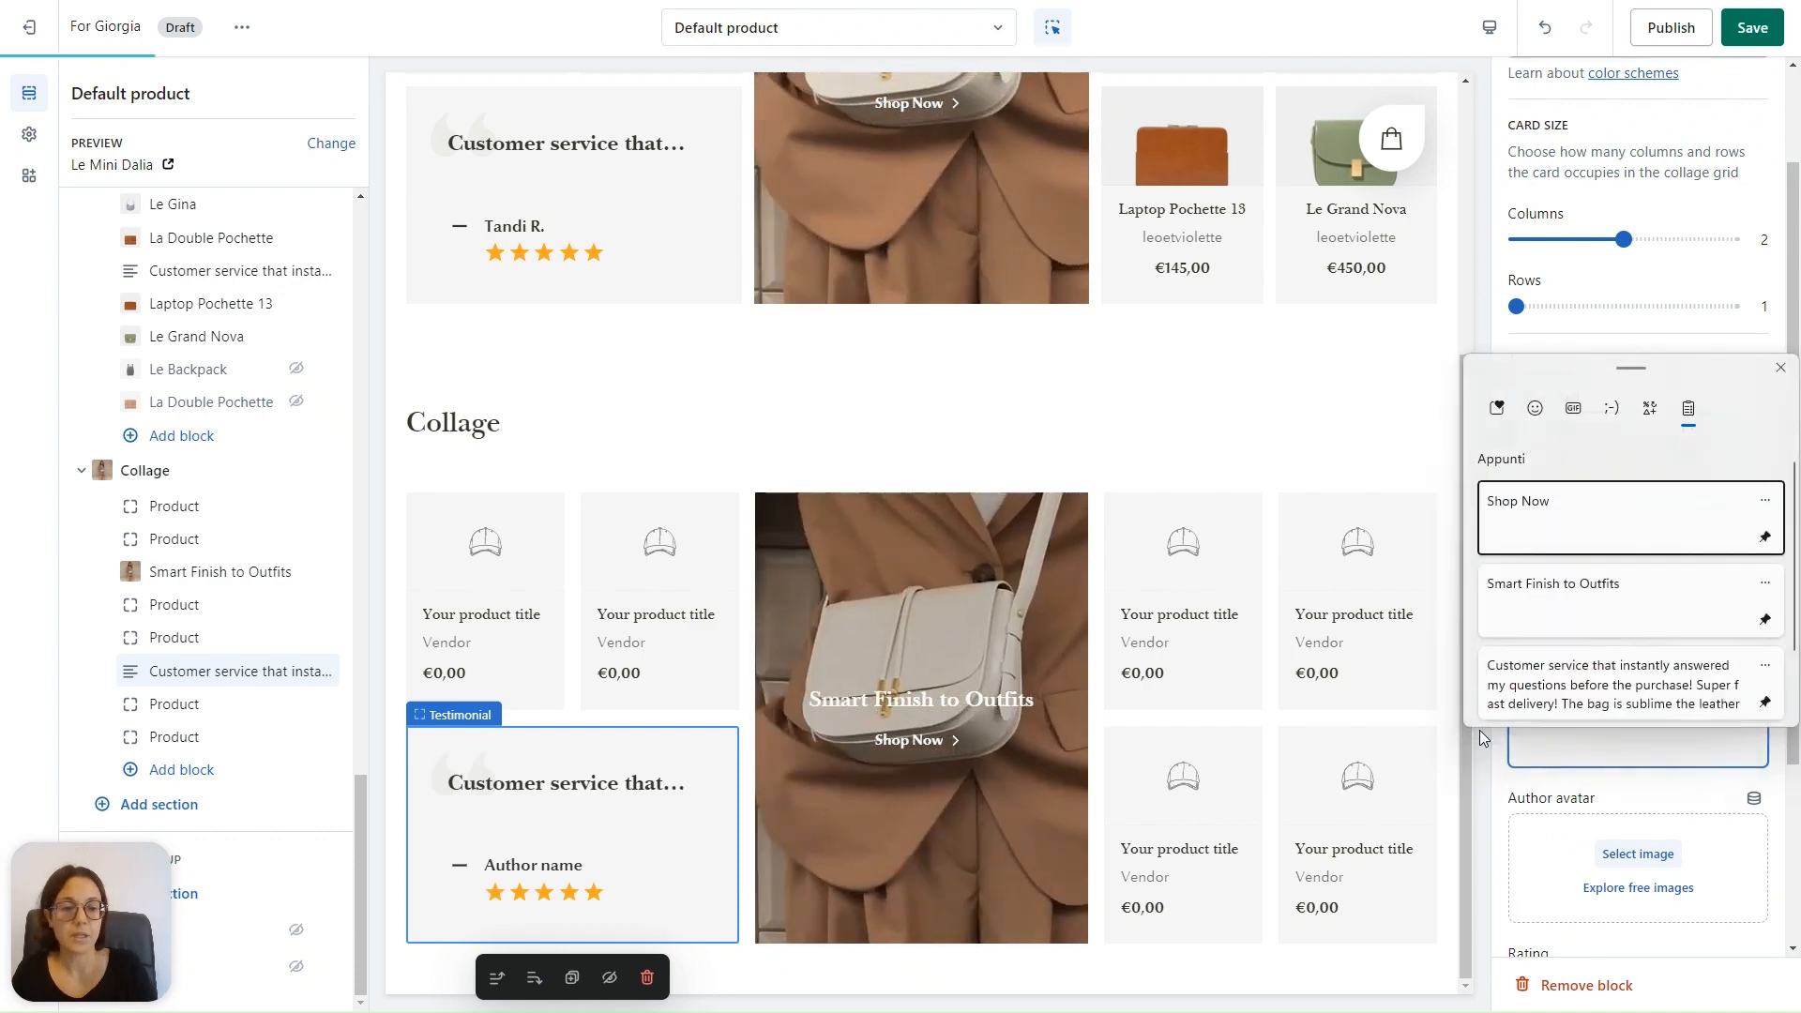
pyautogui.scroll(-1, 1547, 657)
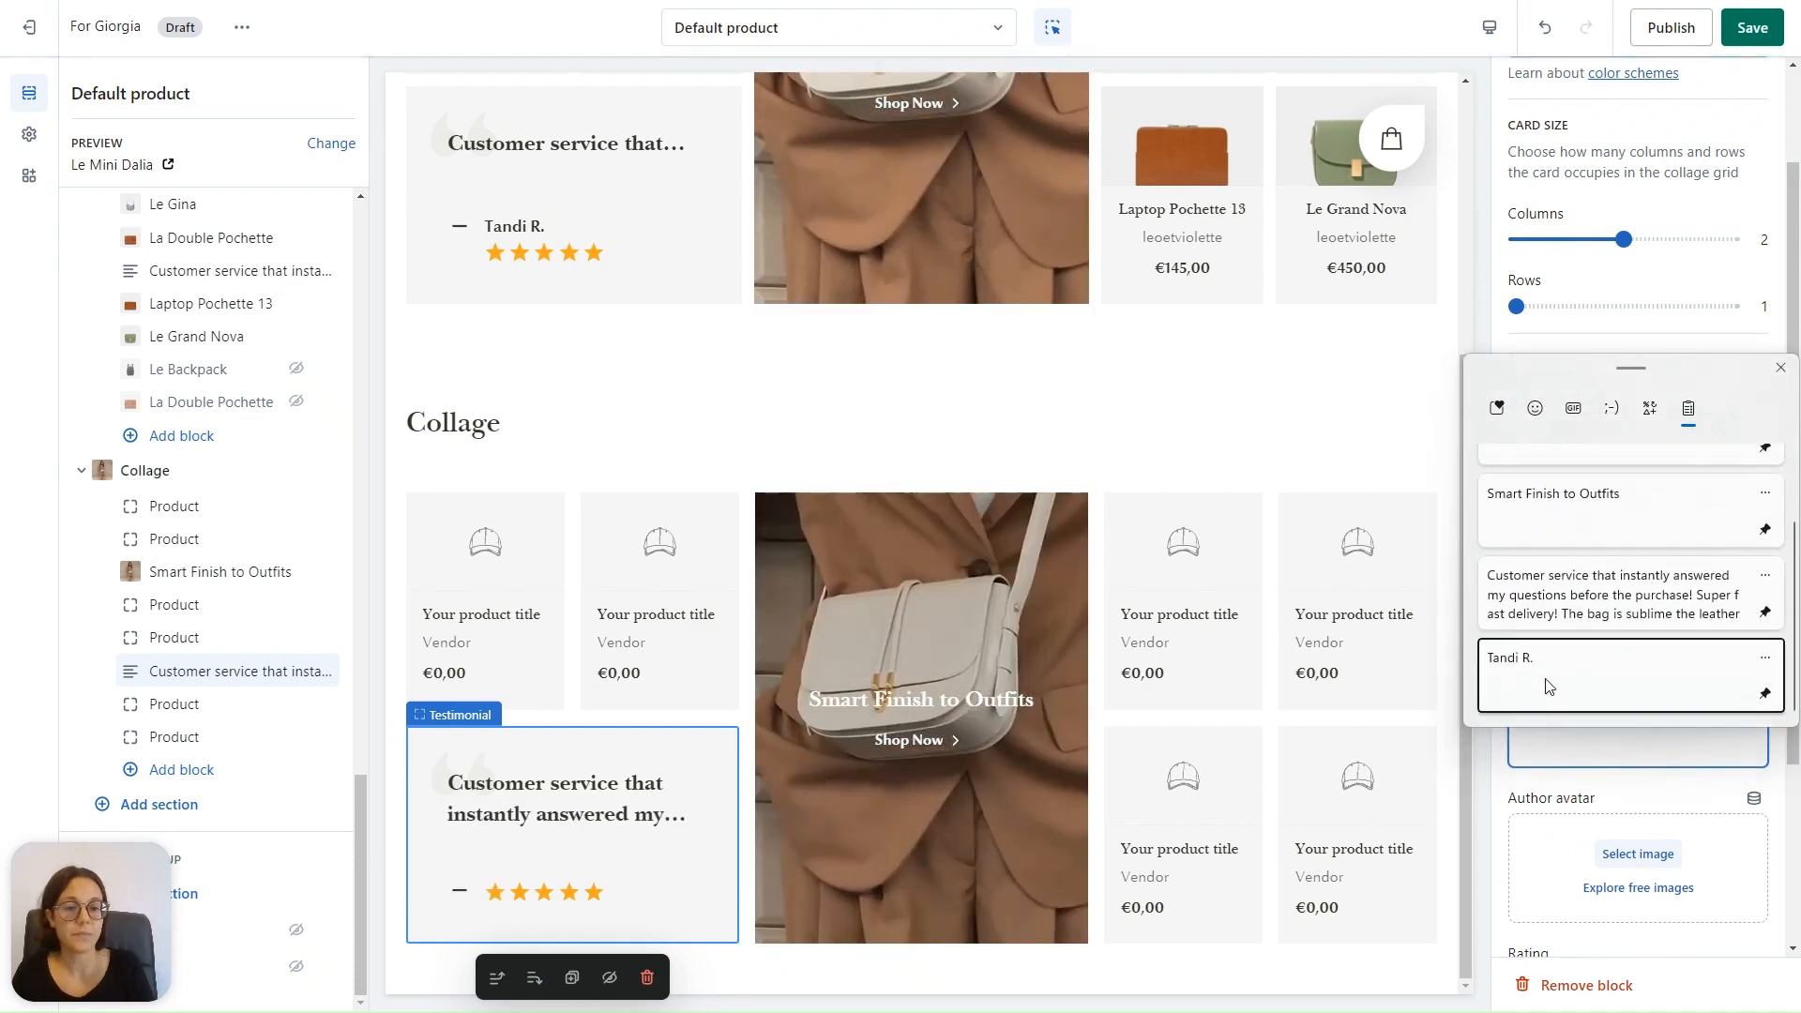
pyautogui.click(1547, 686)
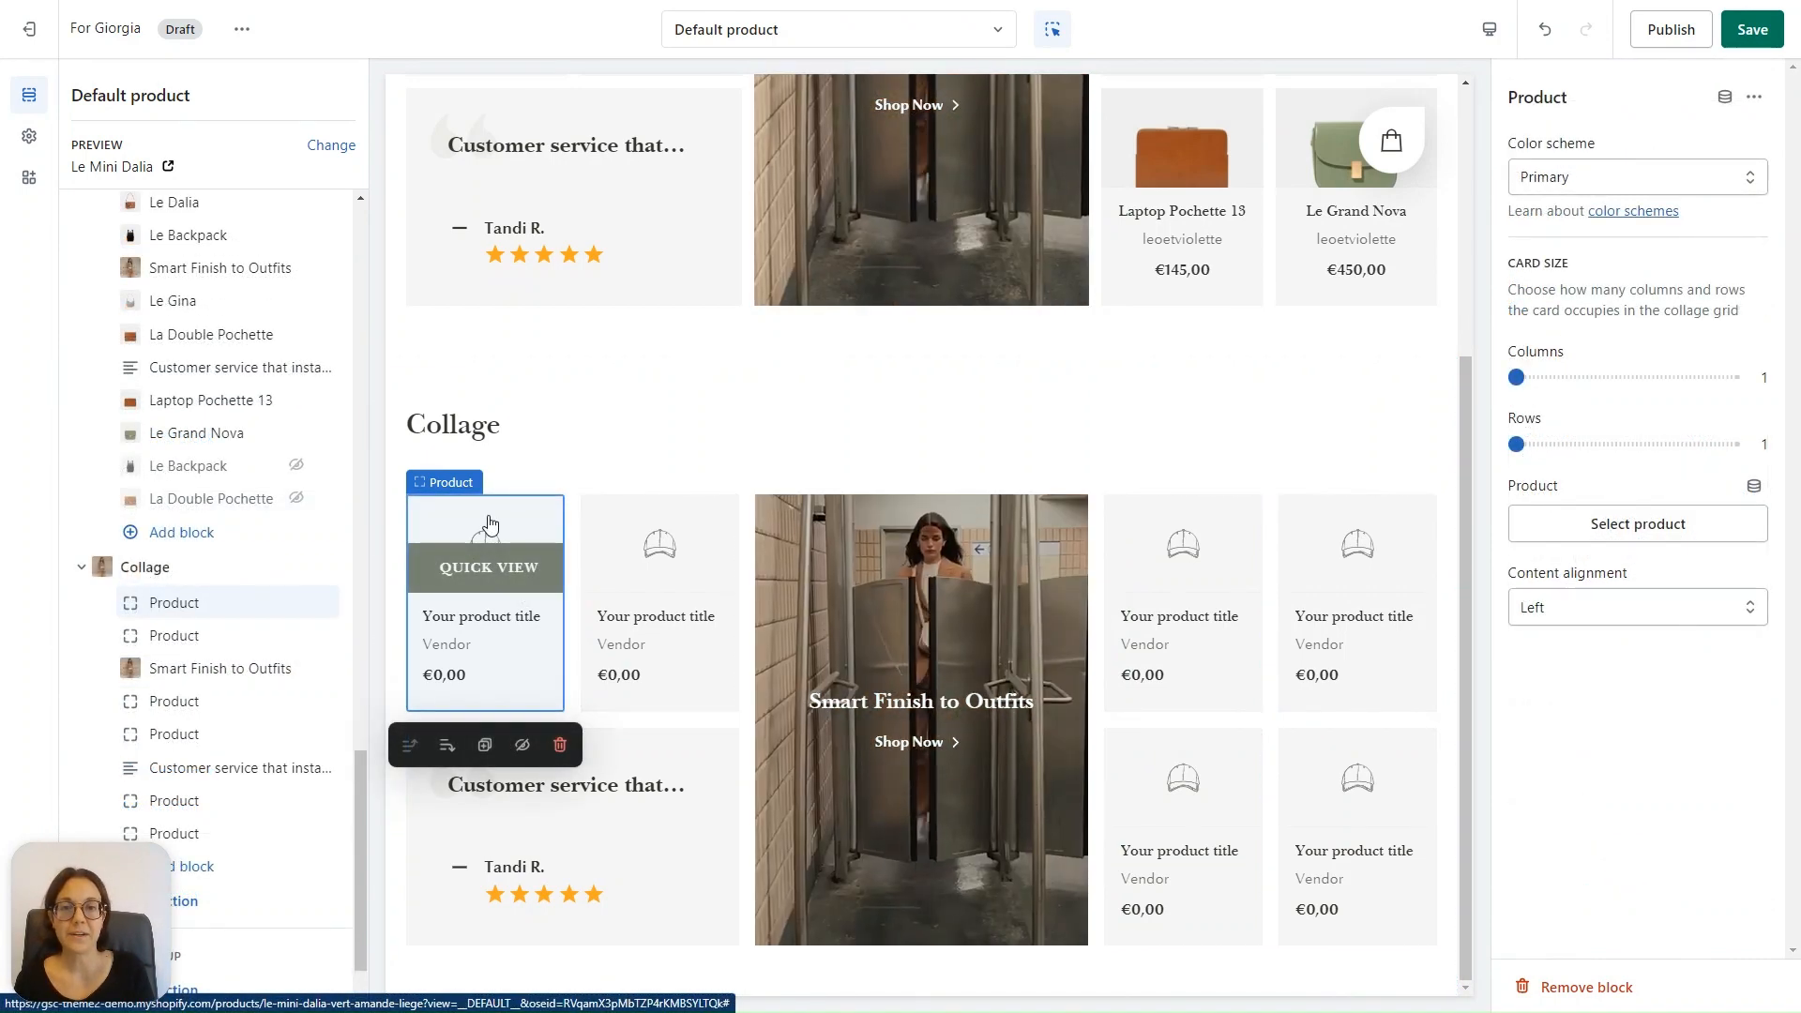
# Search the store products for "Le dalia" and assign the tan Le Dalia bag to the new collage's first product block.
pyautogui.click(1653, 537)
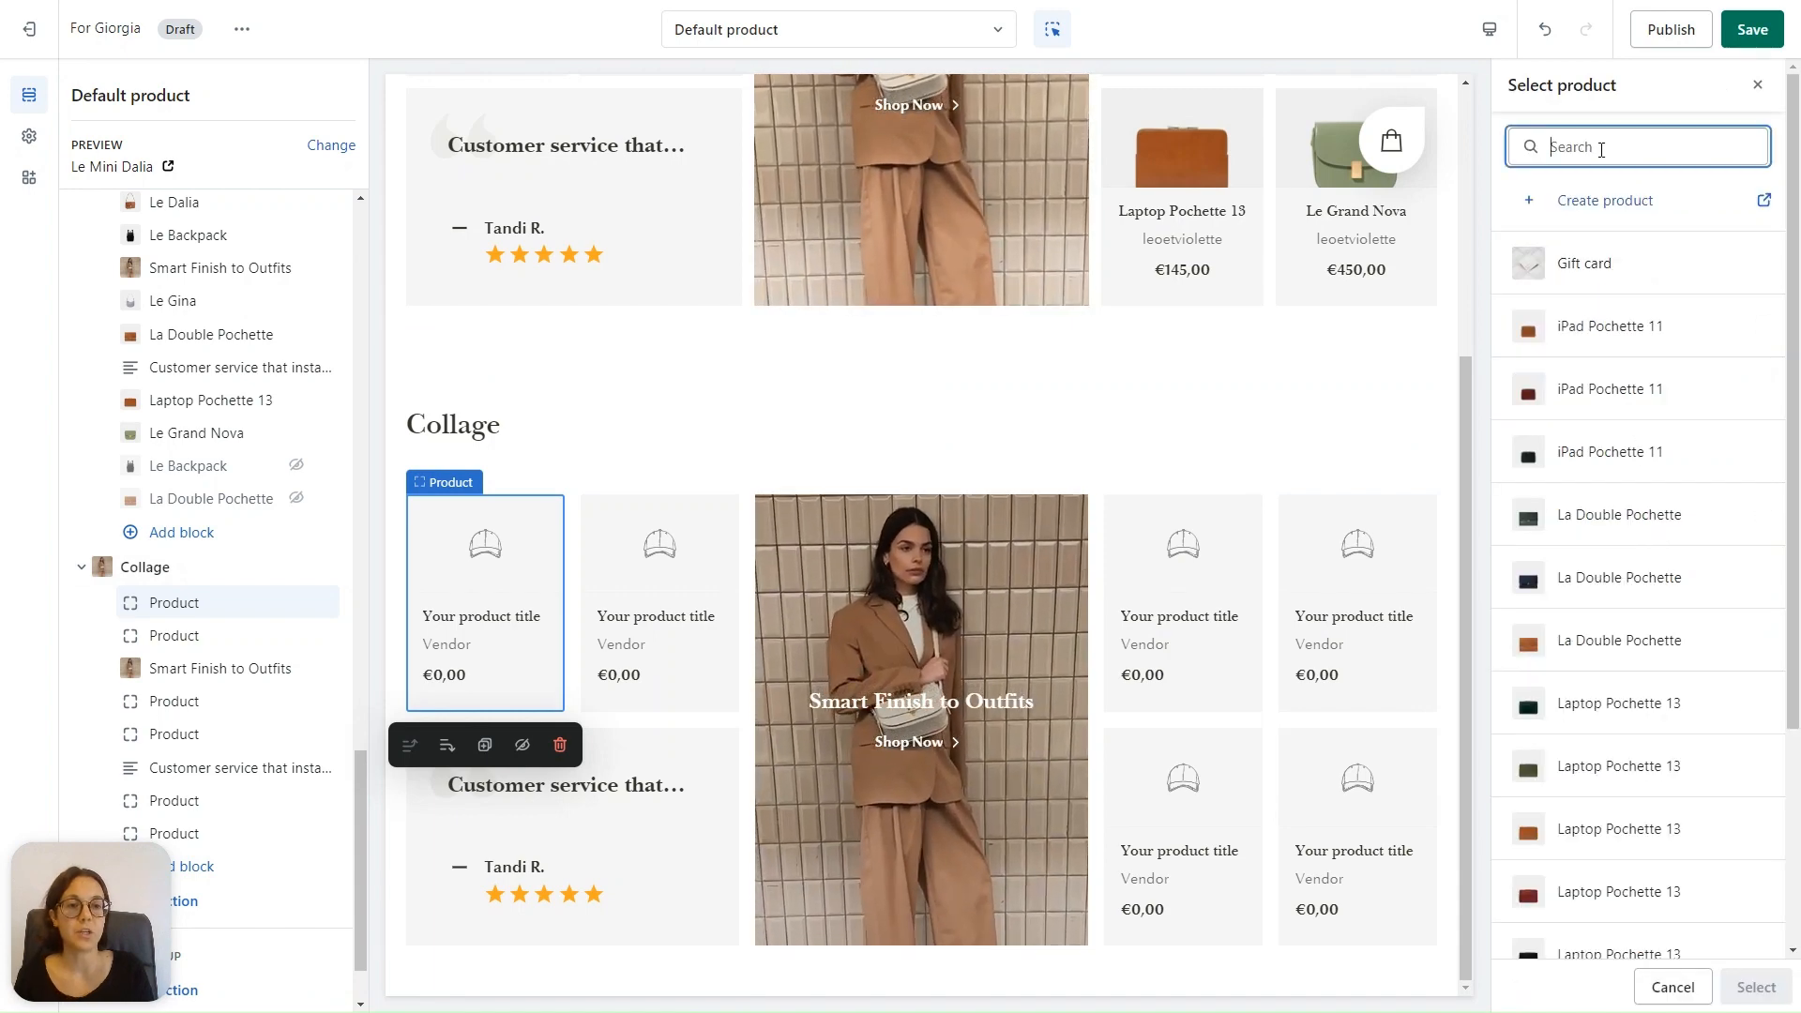
pyautogui.write('Le dalia')
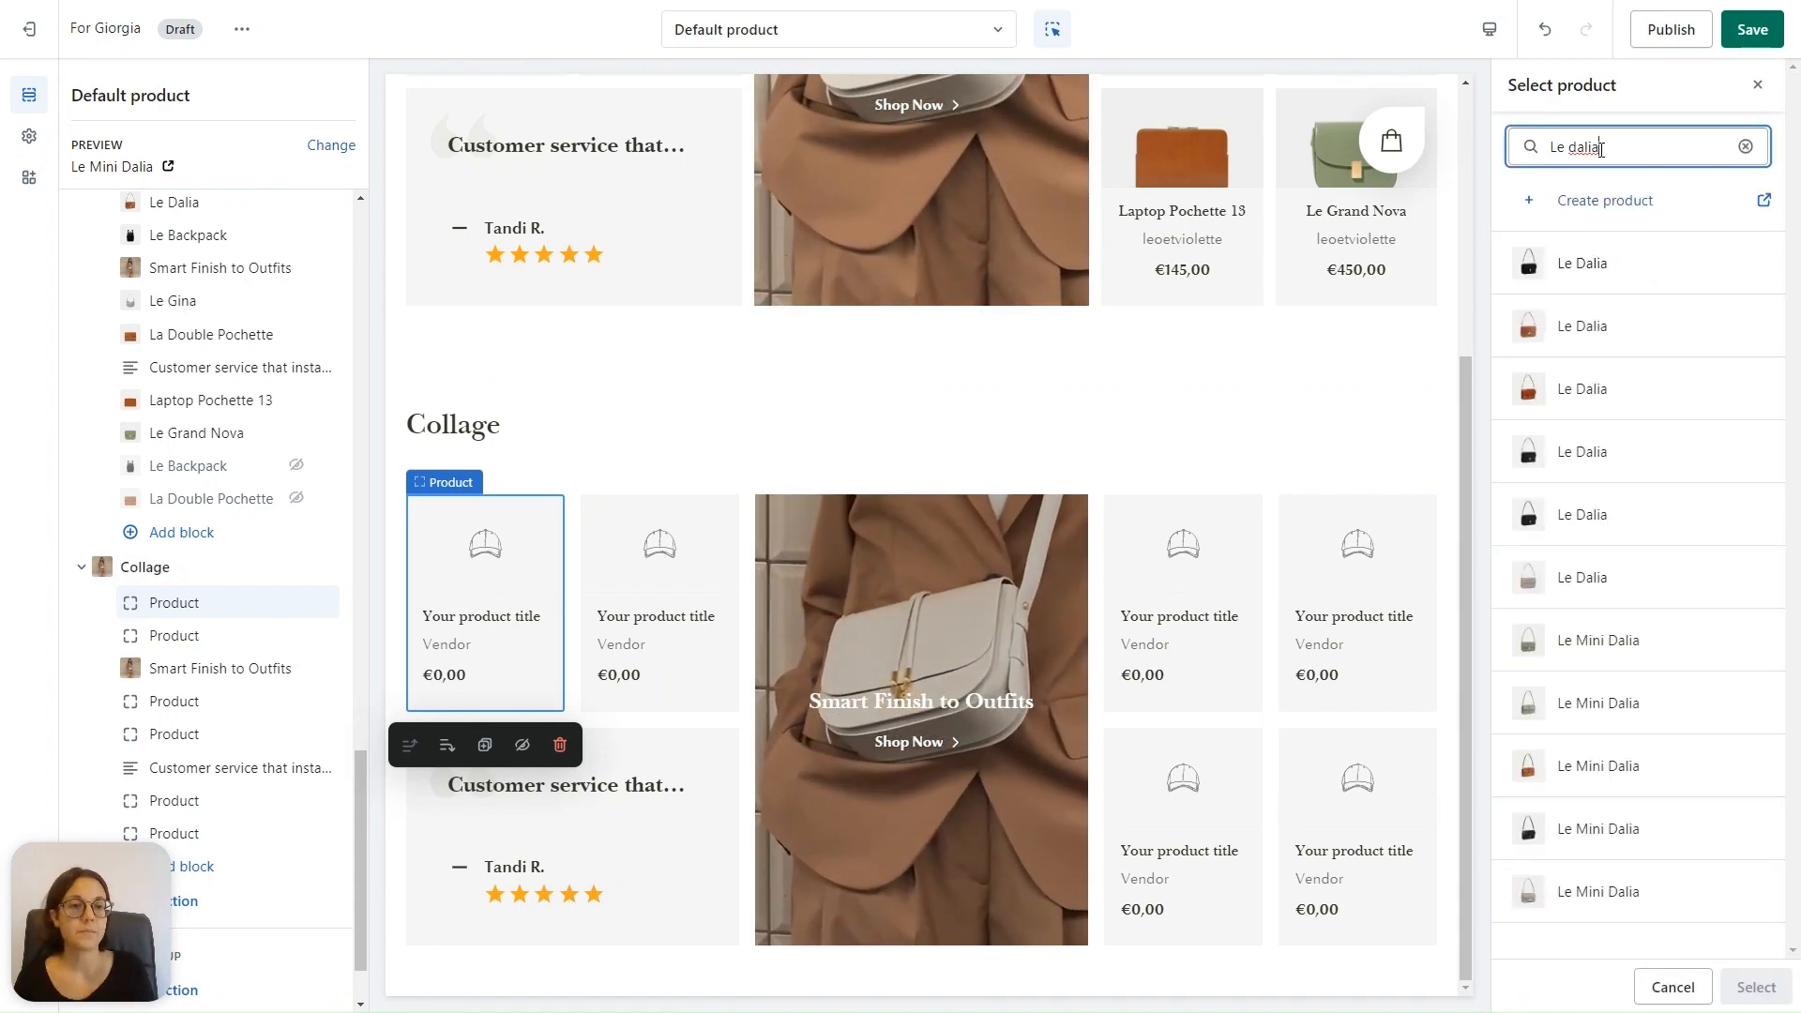
pyautogui.click(1587, 337)
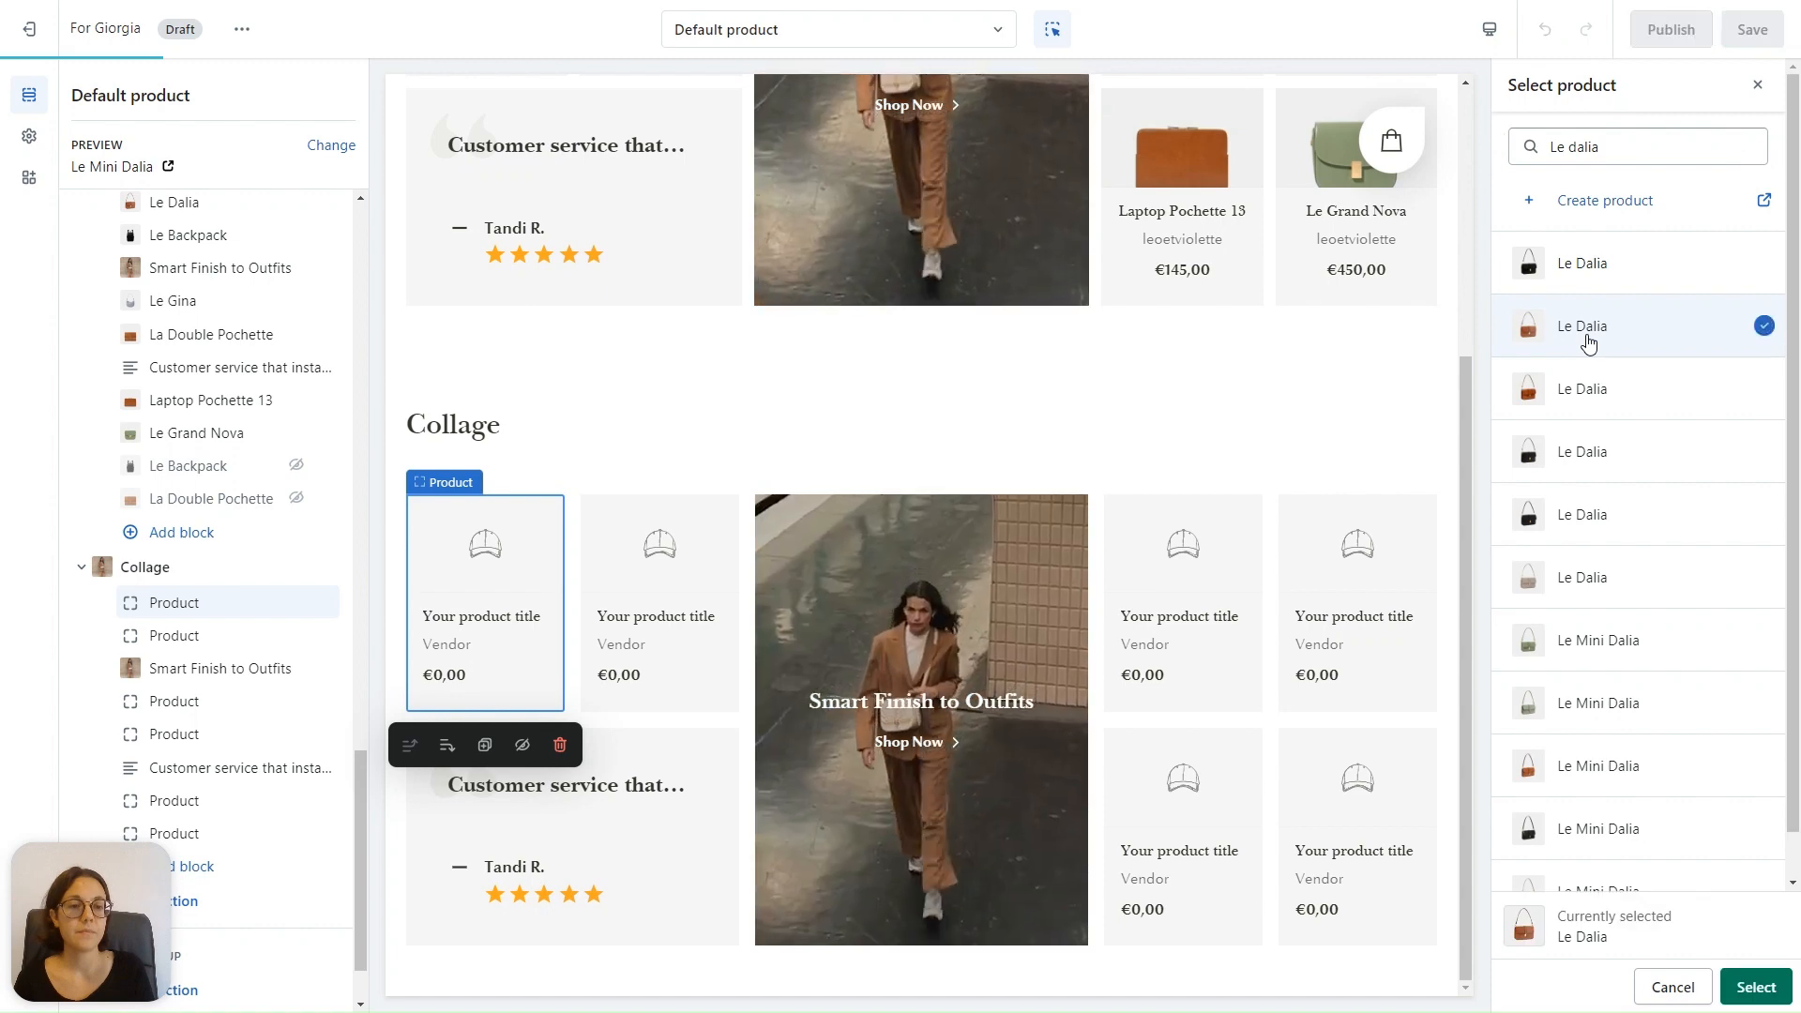
pyautogui.click(1765, 992)
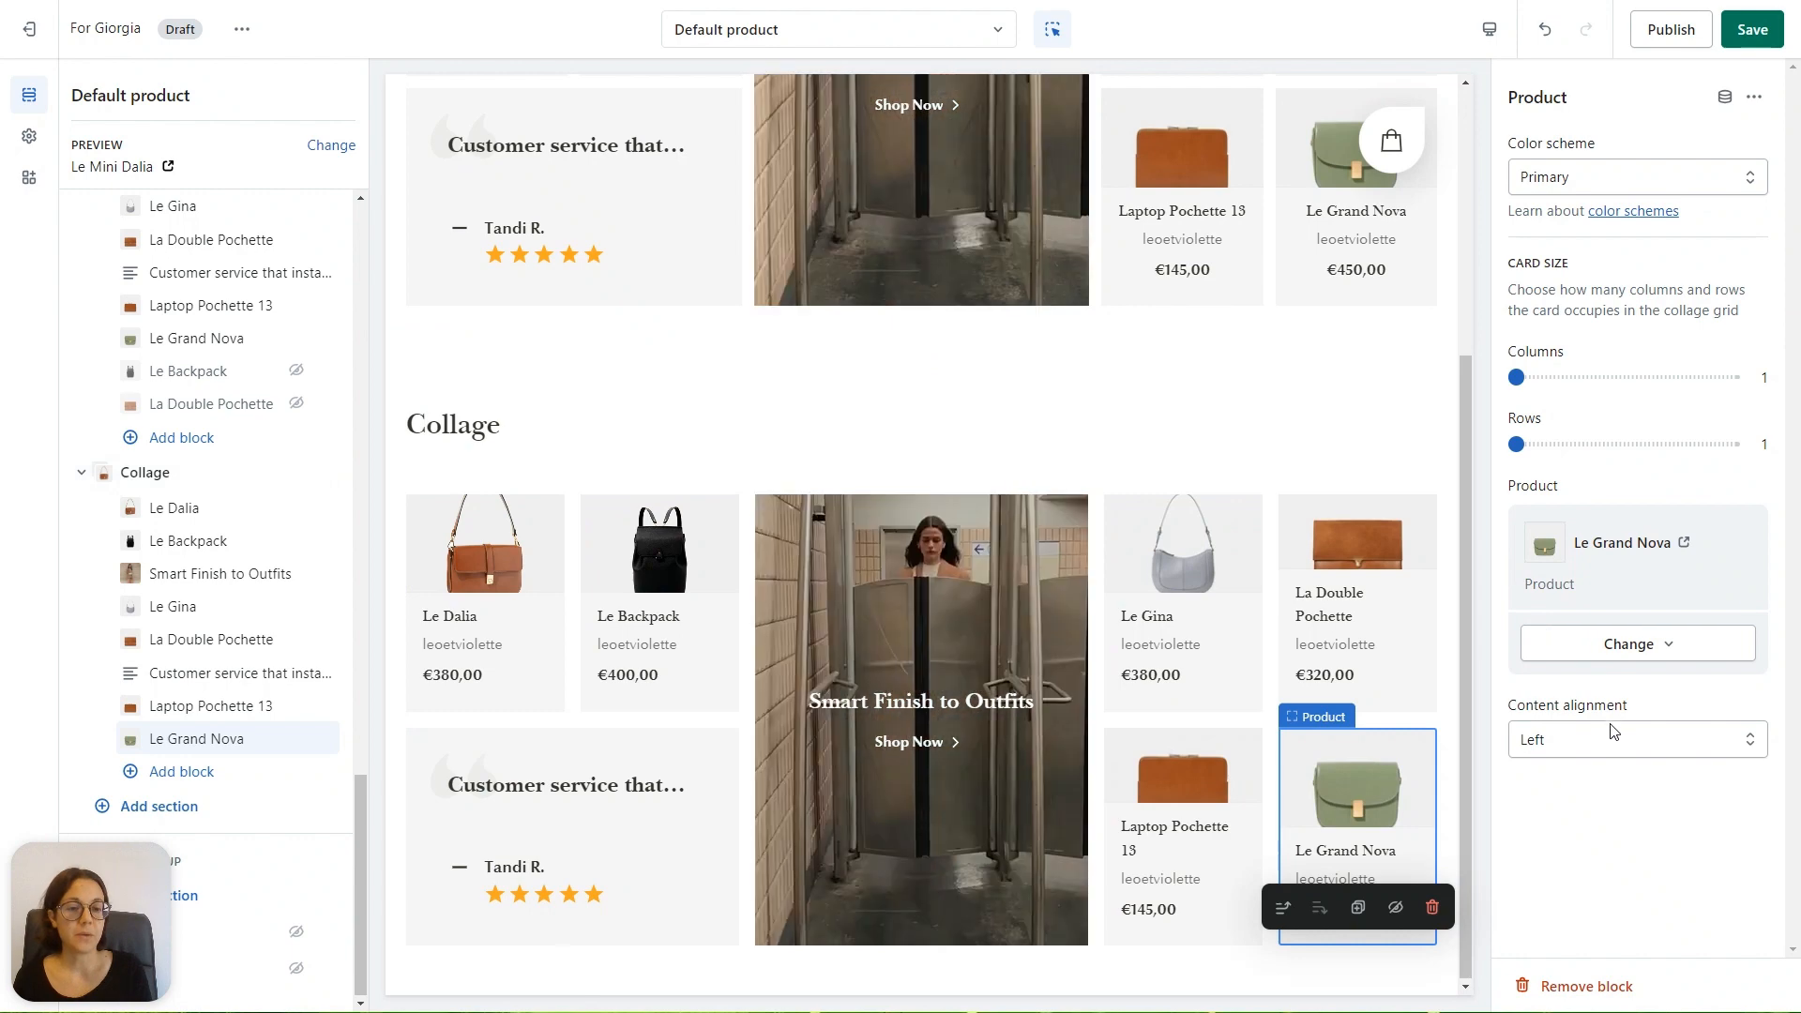
# Set the content alignment of the Le Grand Nova product block to Center.
pyautogui.click(1663, 741)
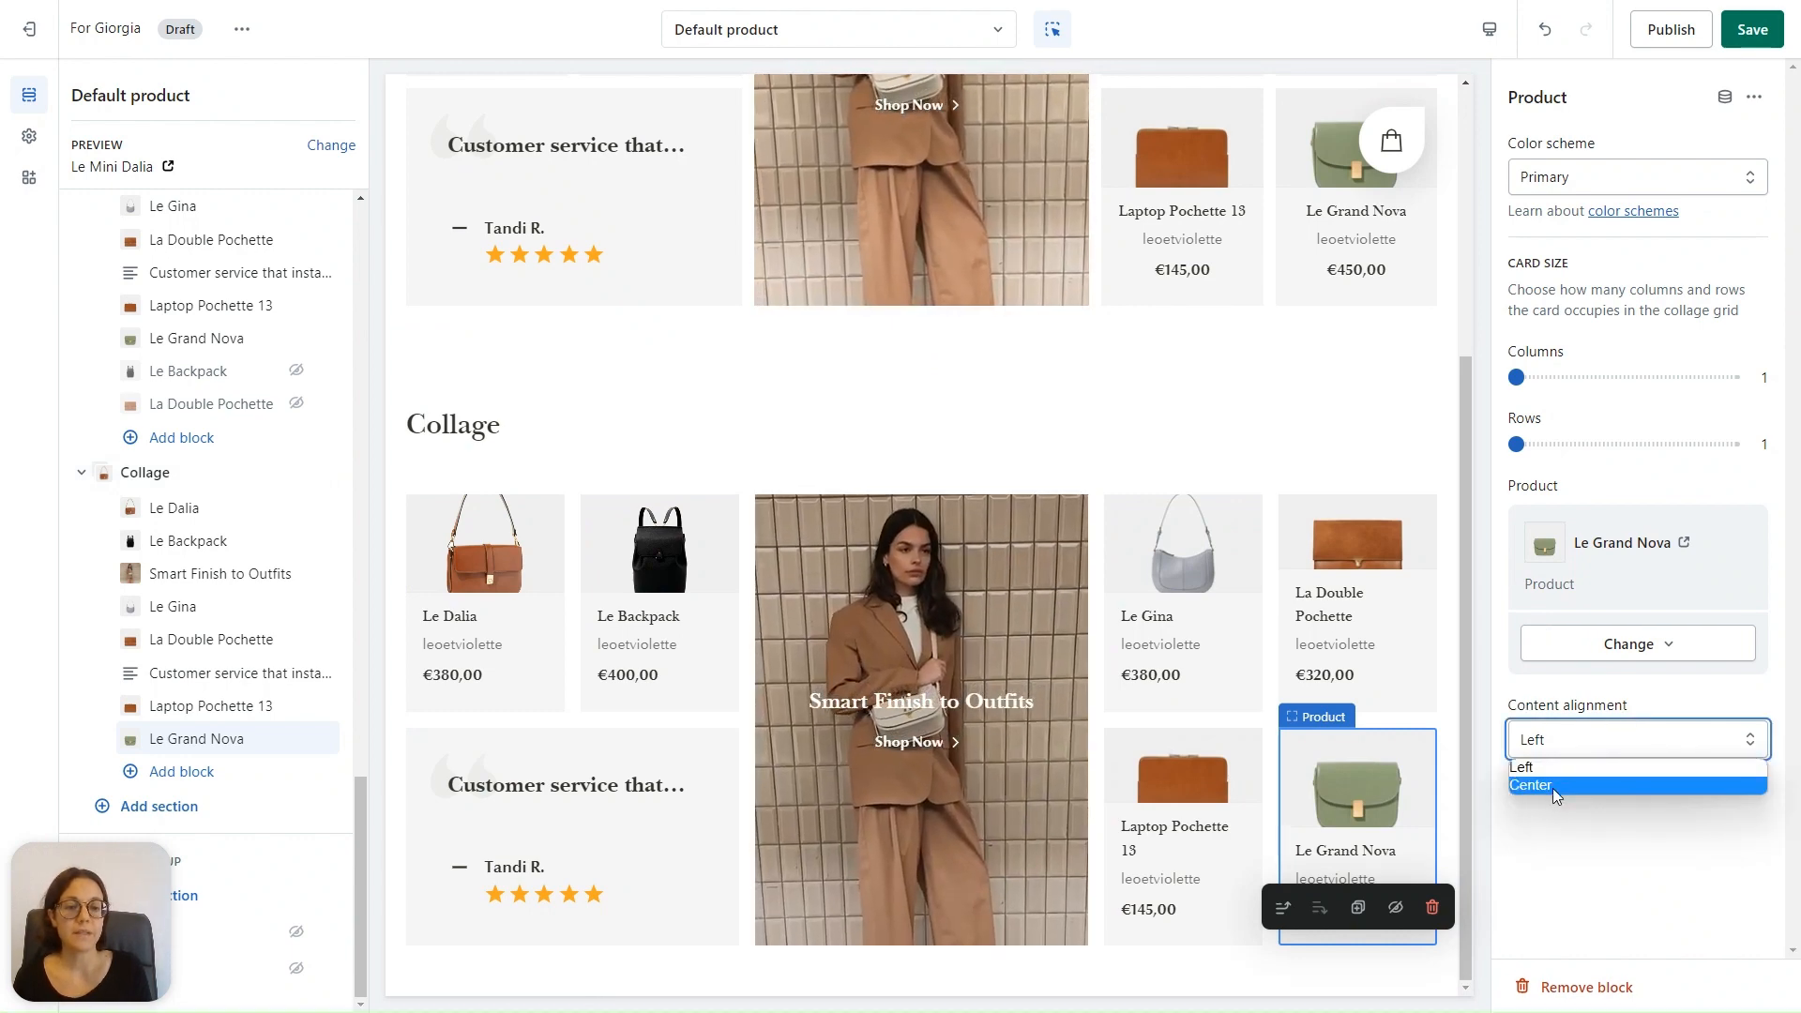
pyautogui.click(1552, 788)
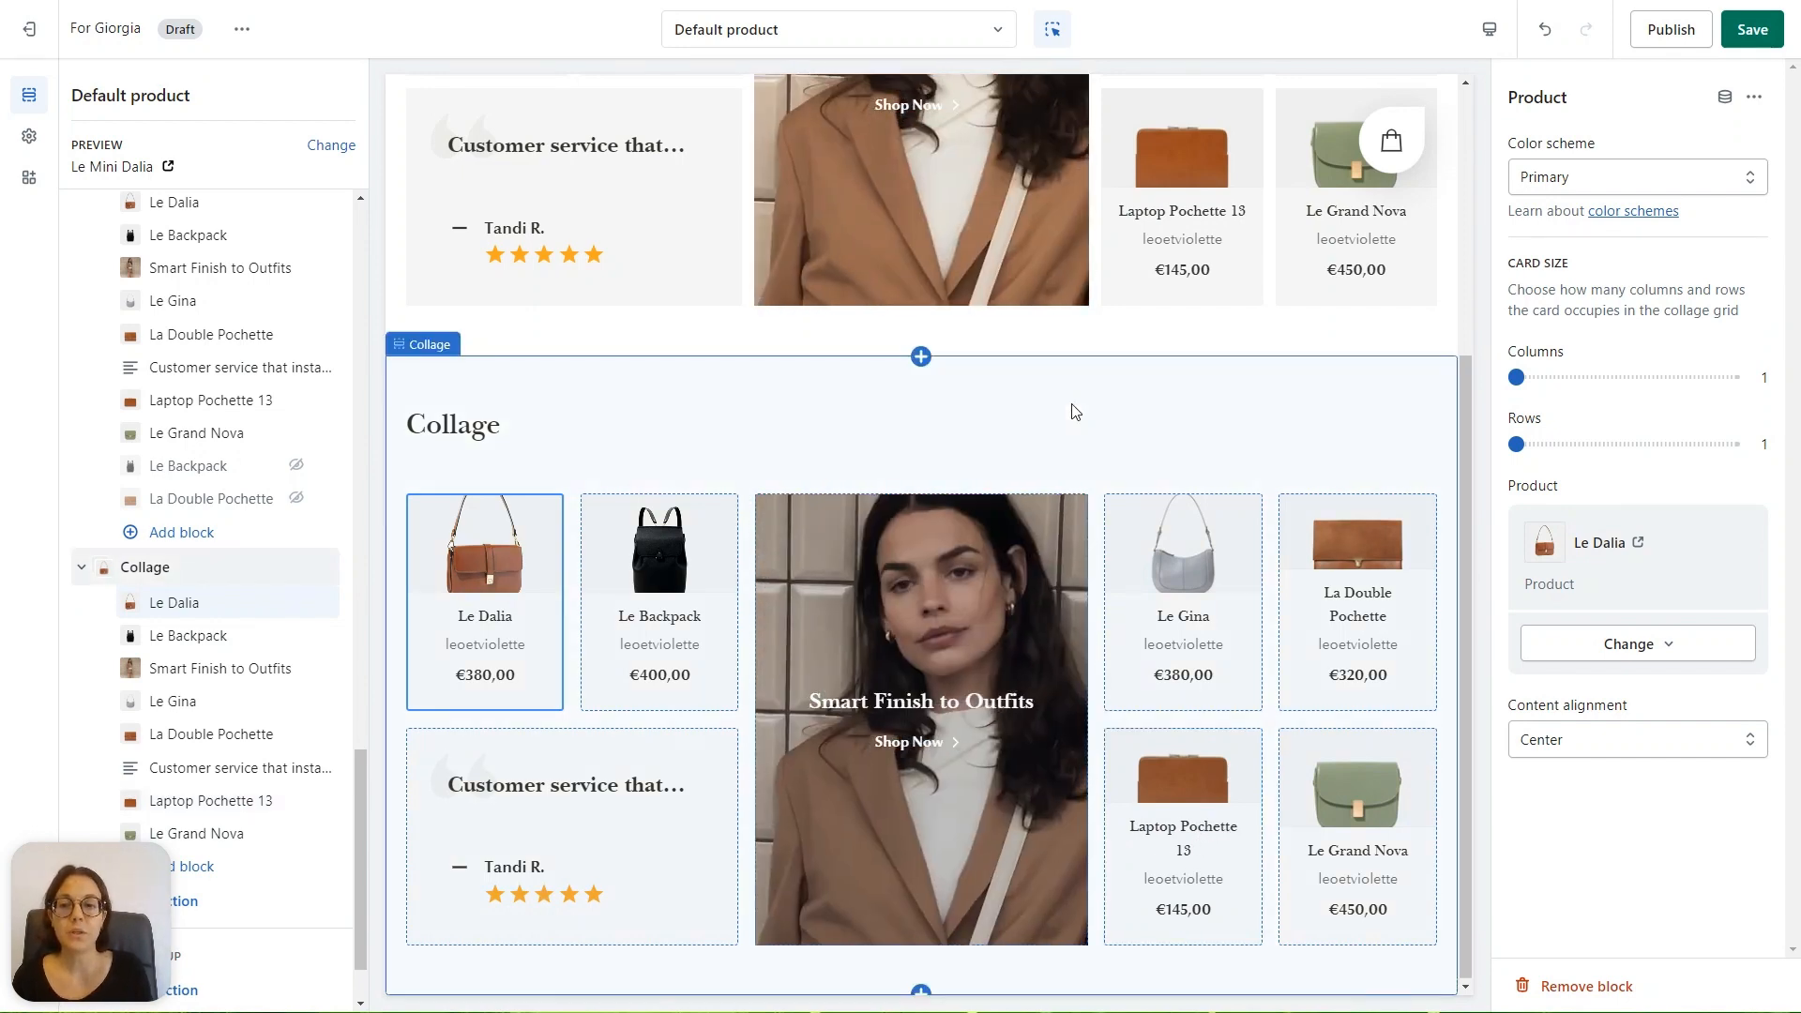
# Set the new Collage section's desktop space between cards to 12px.
pyautogui.click(1075, 411)
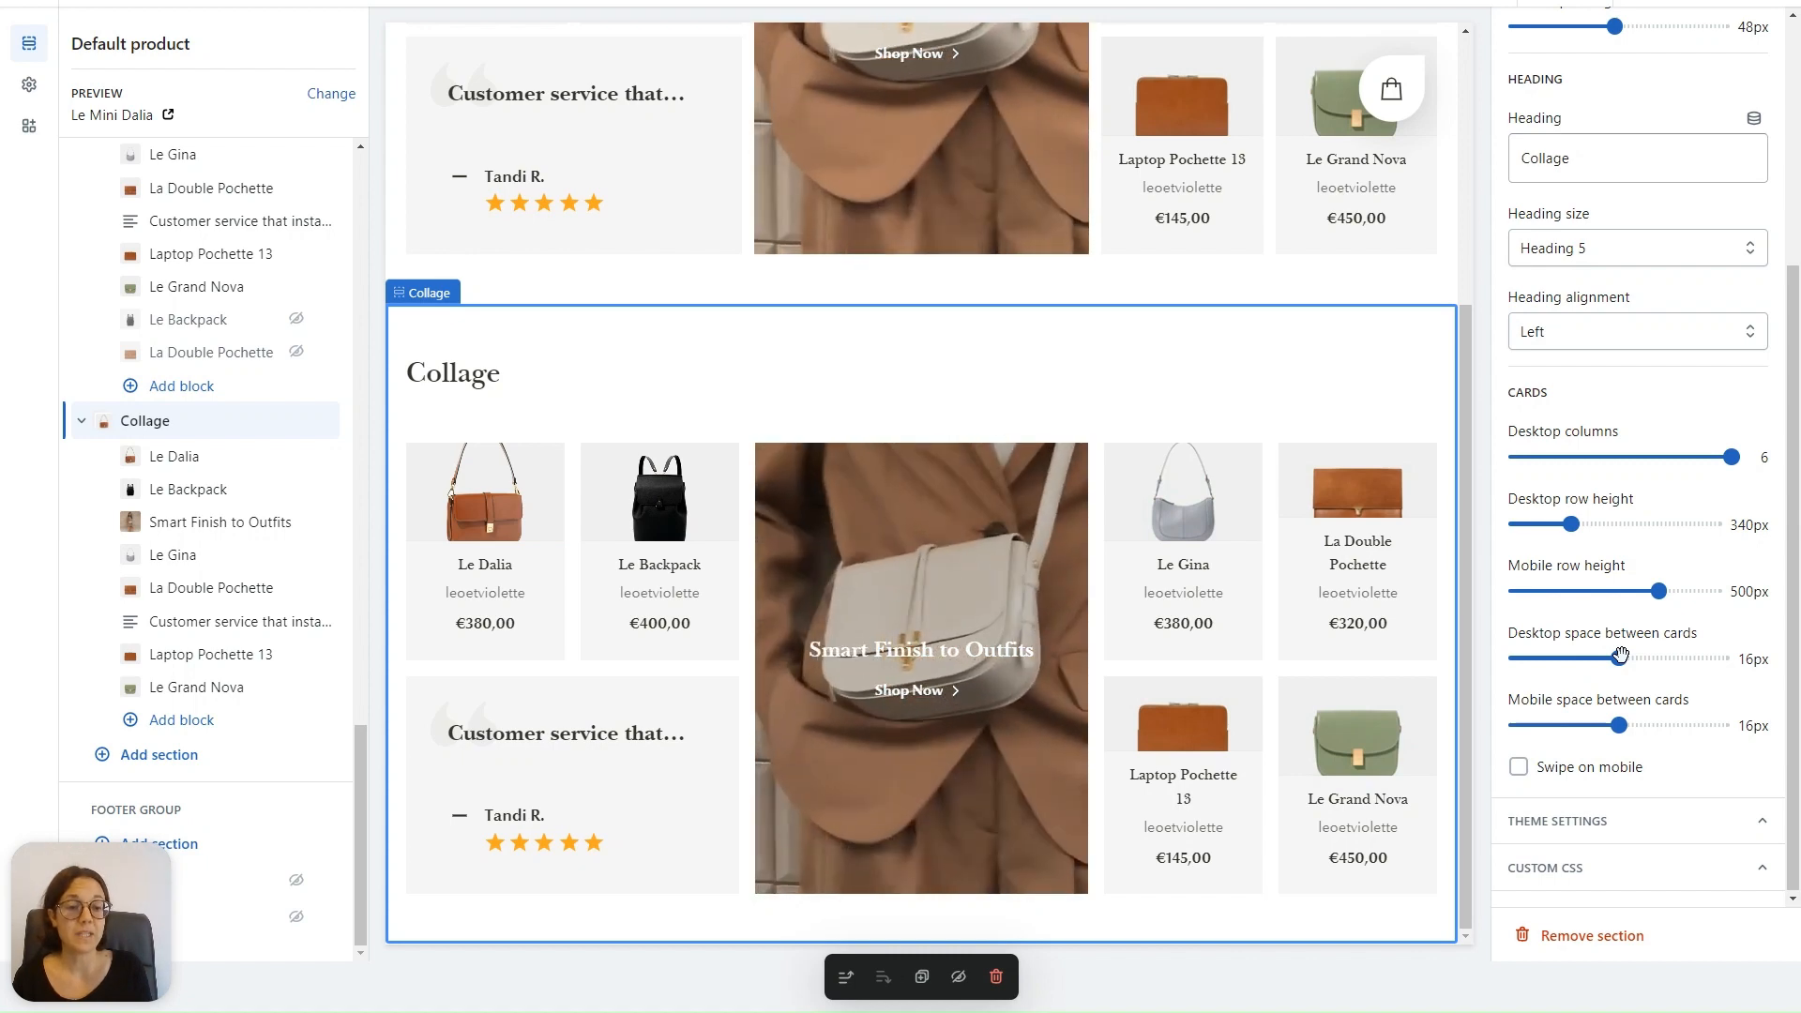
pyautogui.moveTo(1620, 654); pyautogui.dragTo(1593, 656)
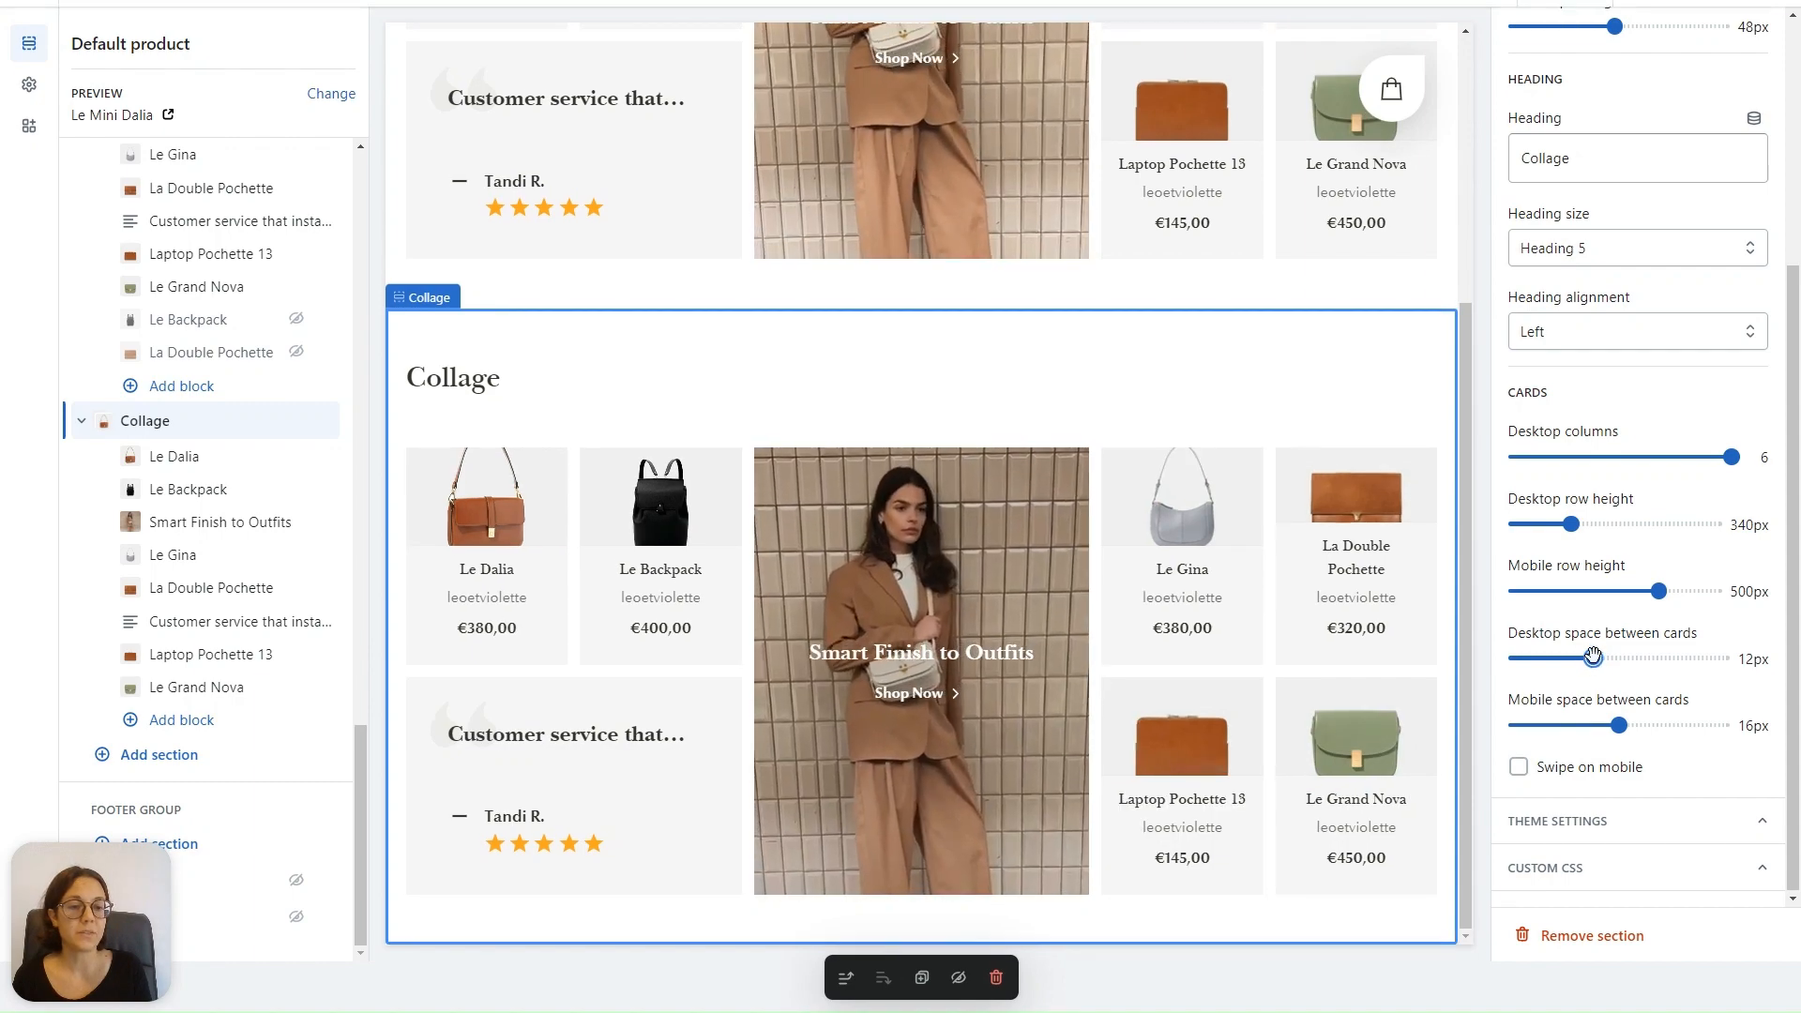